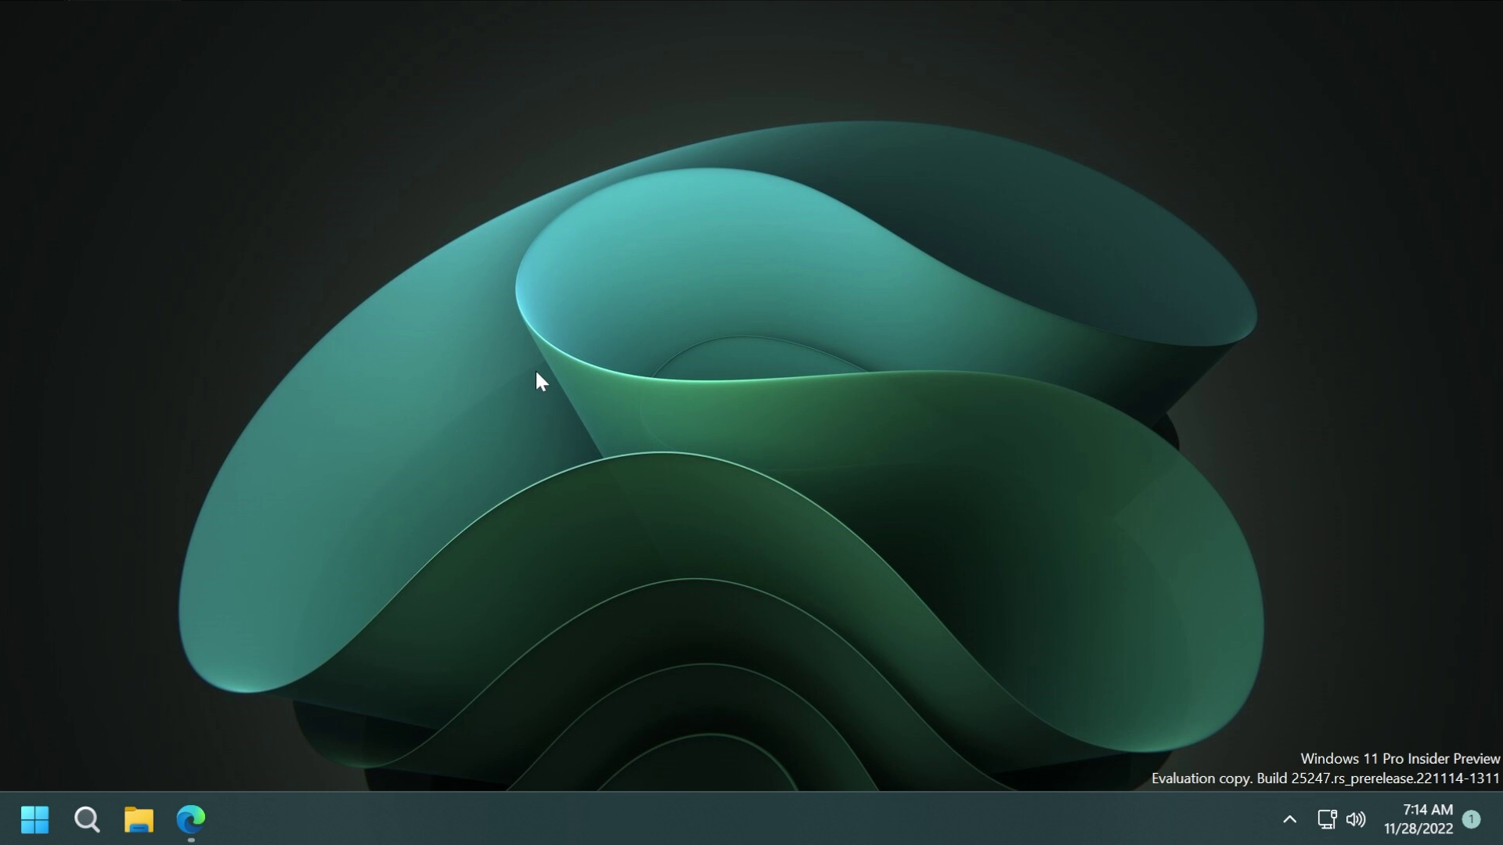
# Step: Bring up Edge on the GitHub ViVe releases page showing the ViVeTool v0.3.2 notes
pyautogui.click(205, 819)
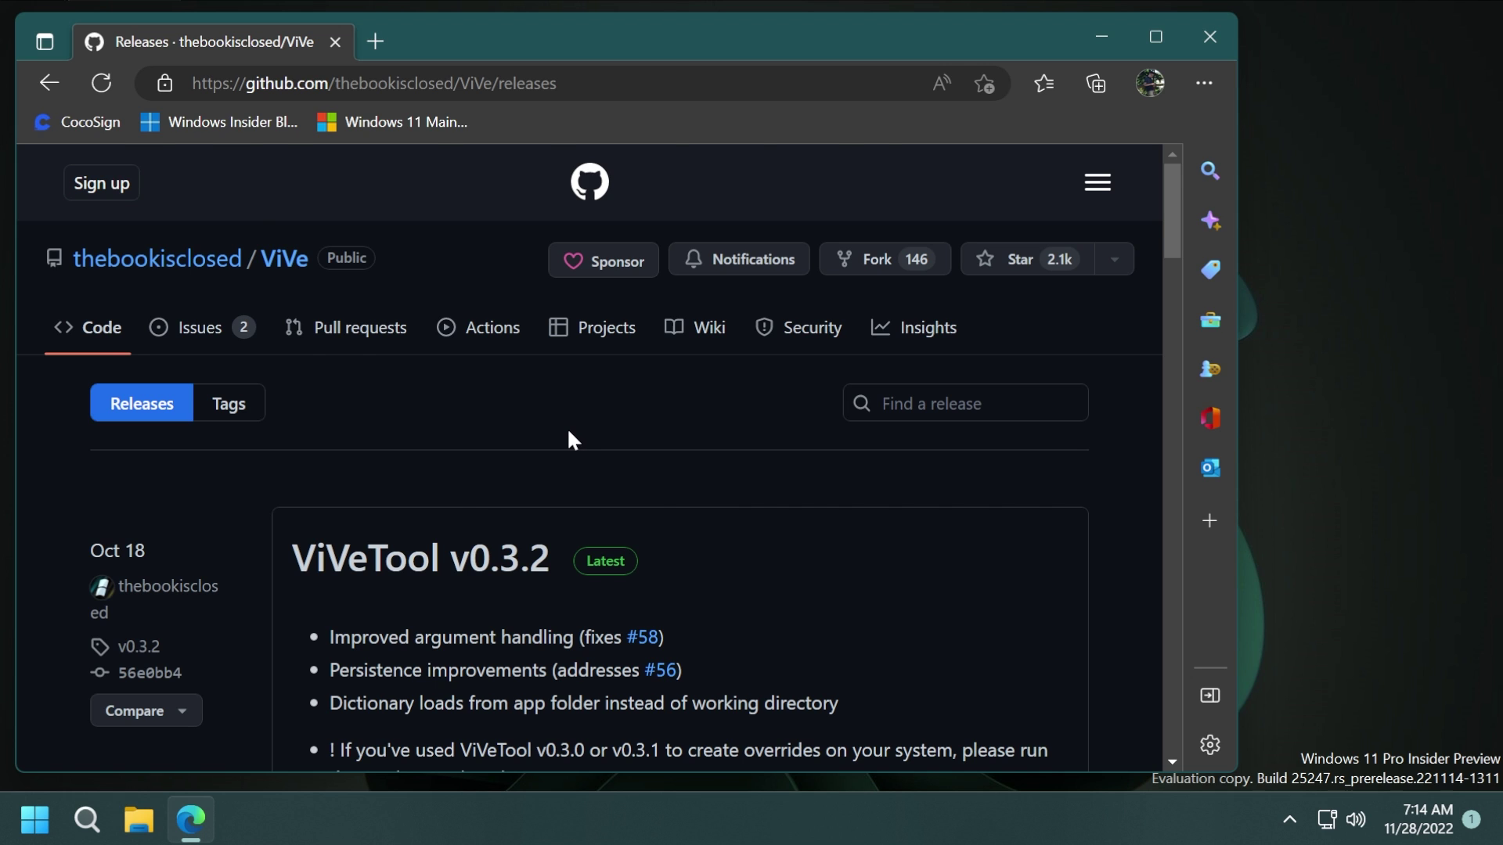
pyautogui.scroll(-3, 570, 432)
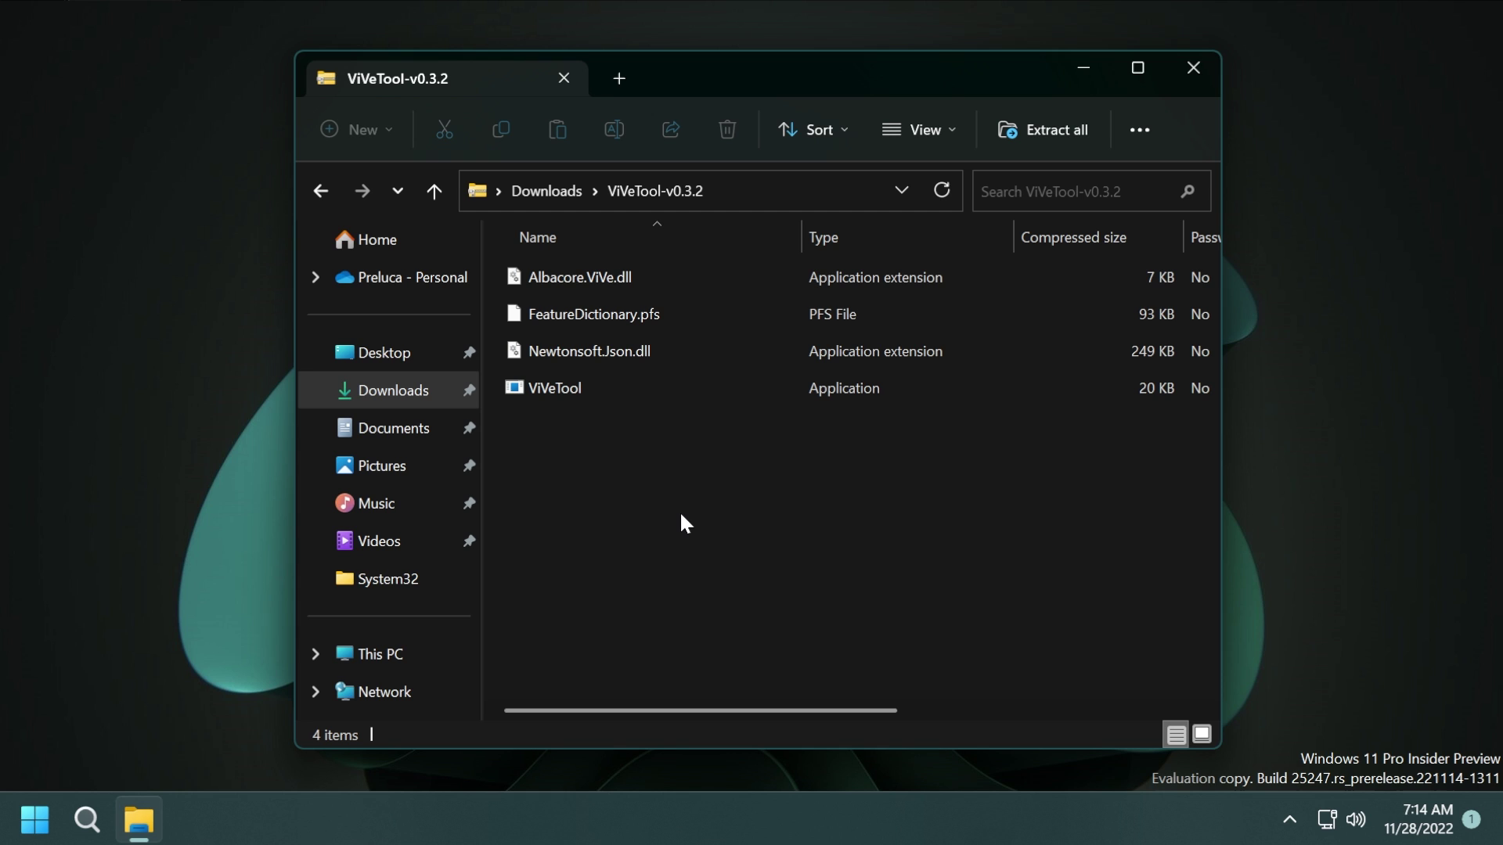
# Step: Choose C:\Windows\System32 as the extraction destination for the ViVeTool archive
pyautogui.click(1043, 131)
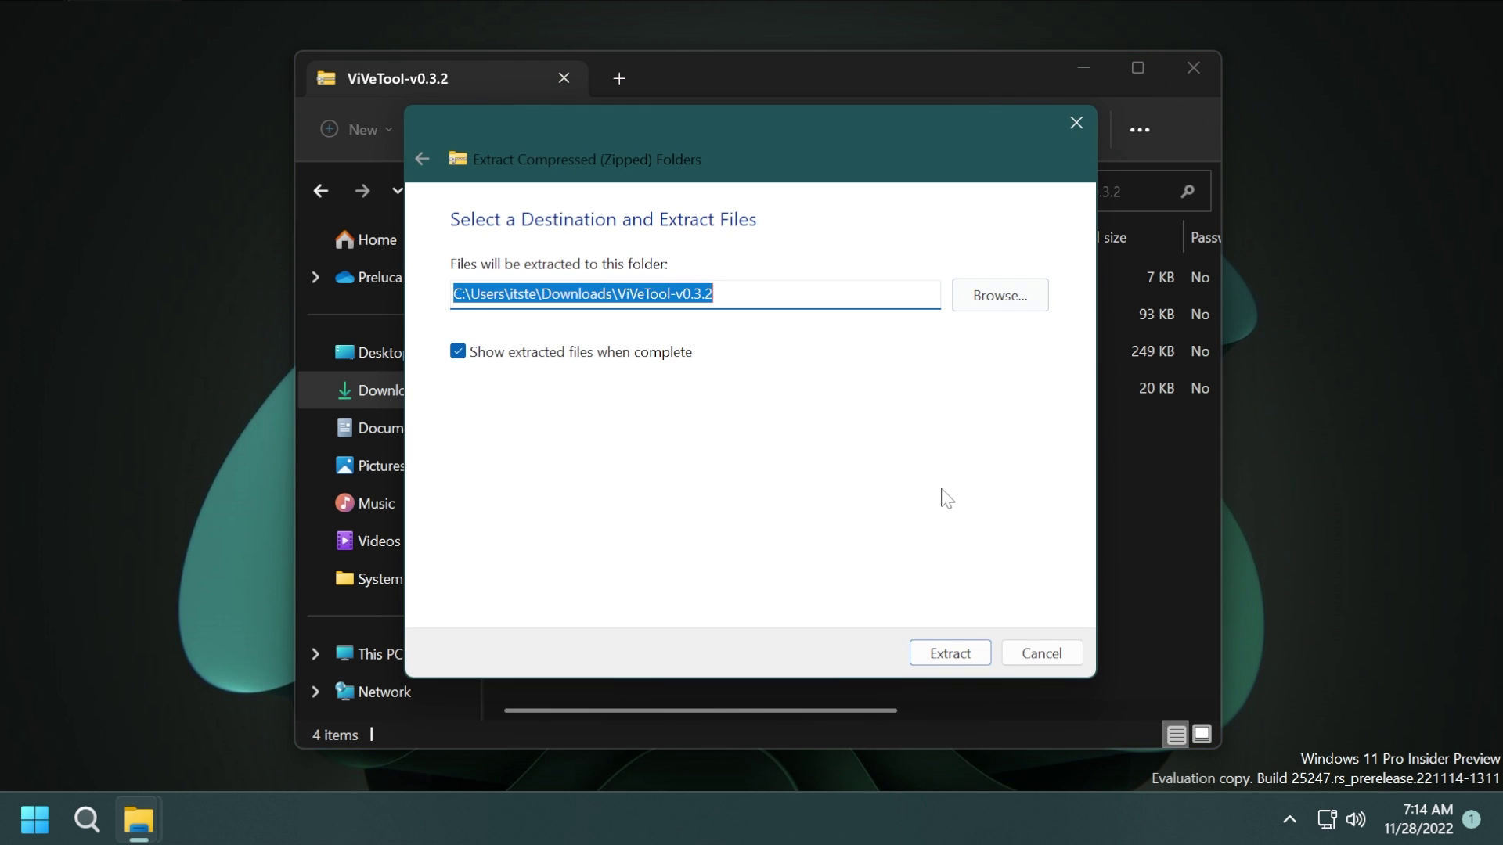
pyautogui.click(999, 295)
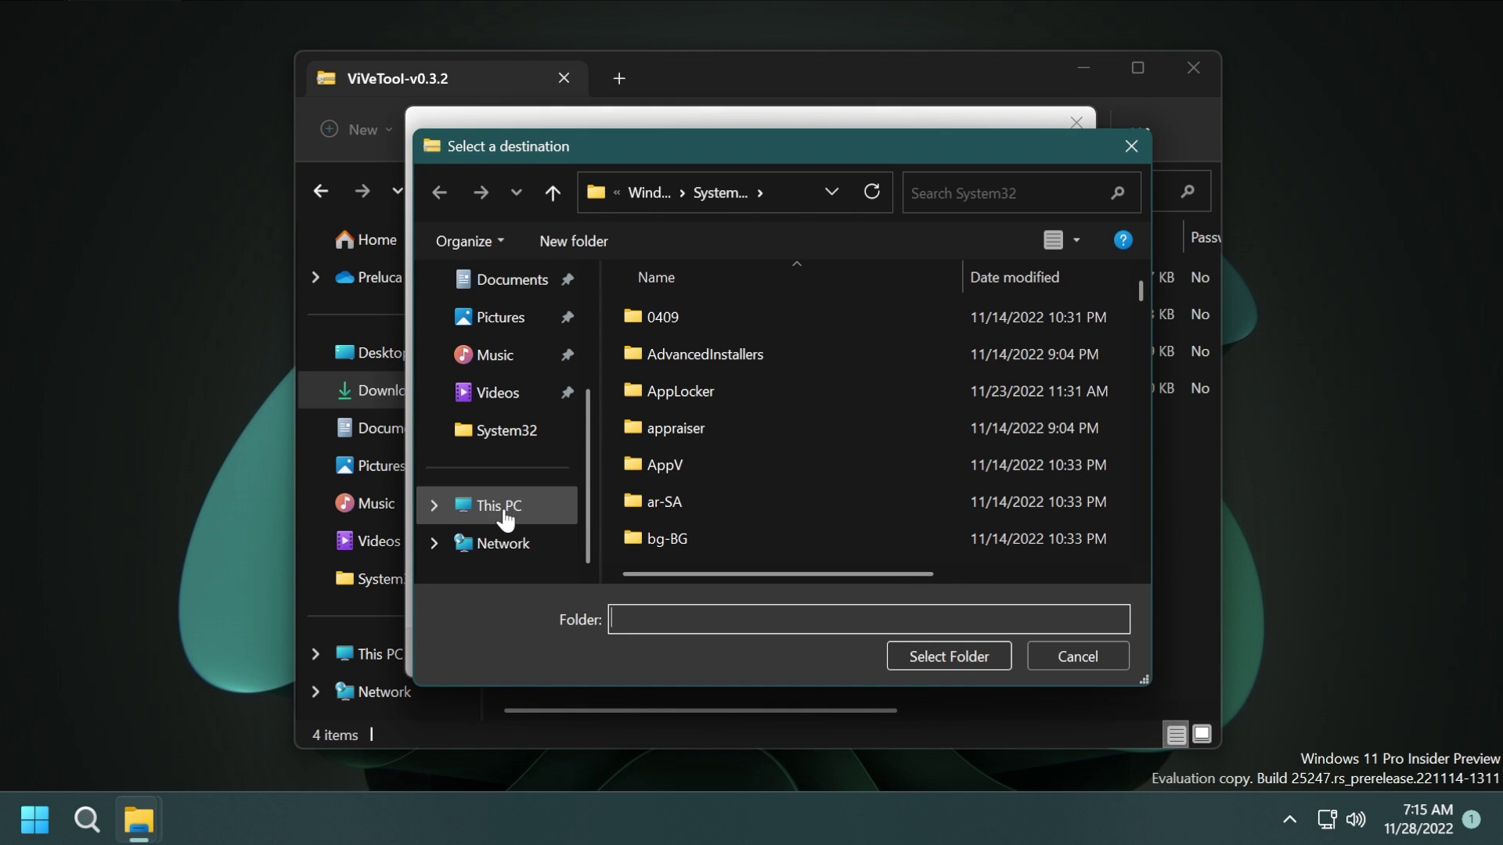
pyautogui.click(503, 518)
pyautogui.doubleClick(790, 347)
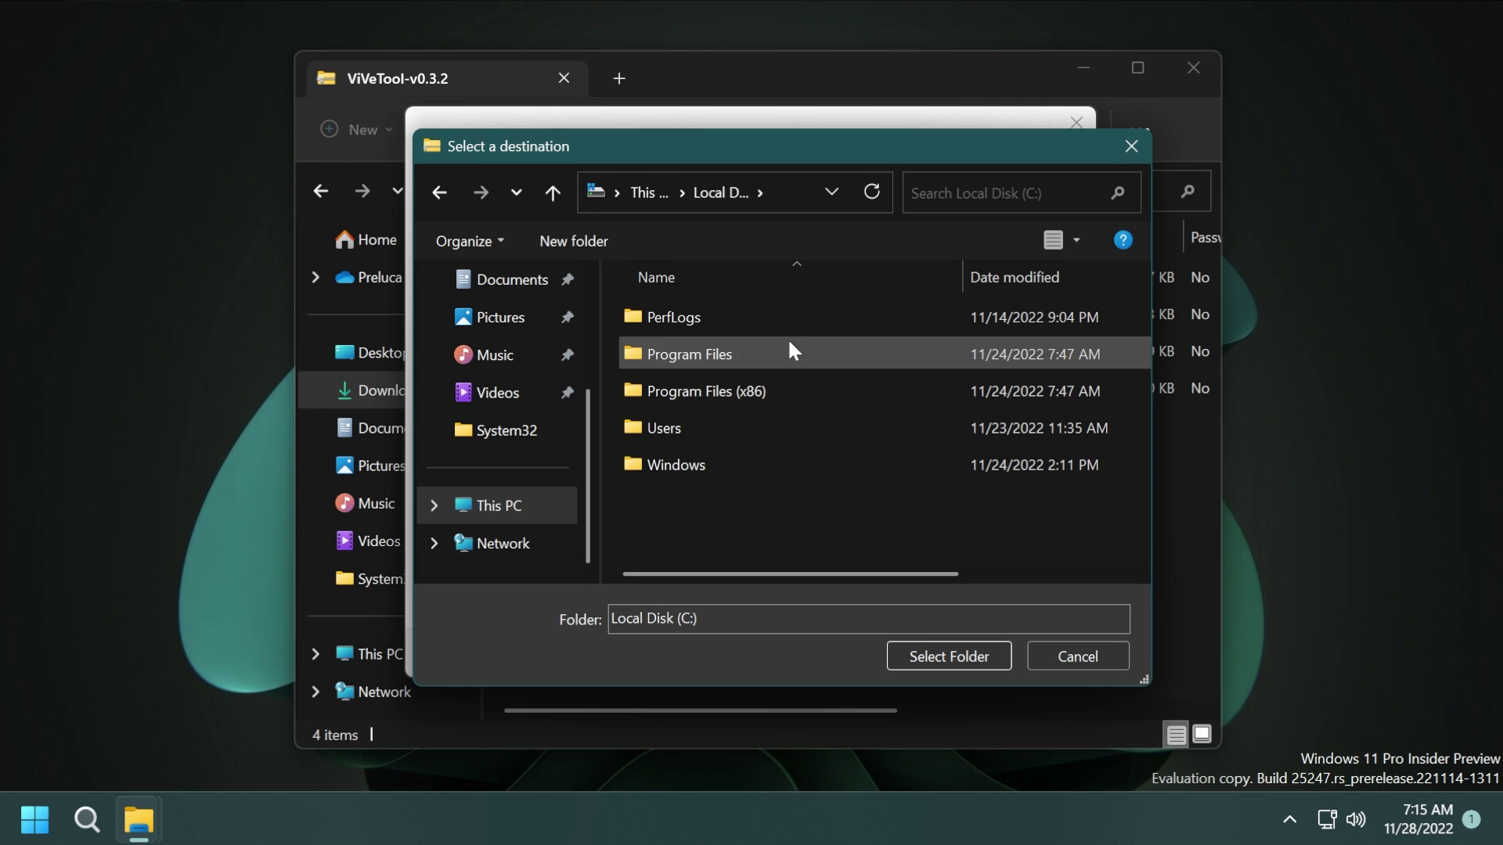
pyautogui.doubleClick(767, 465)
pyautogui.scroll(-5, 775, 431)
pyautogui.scroll(-7, 789, 389)
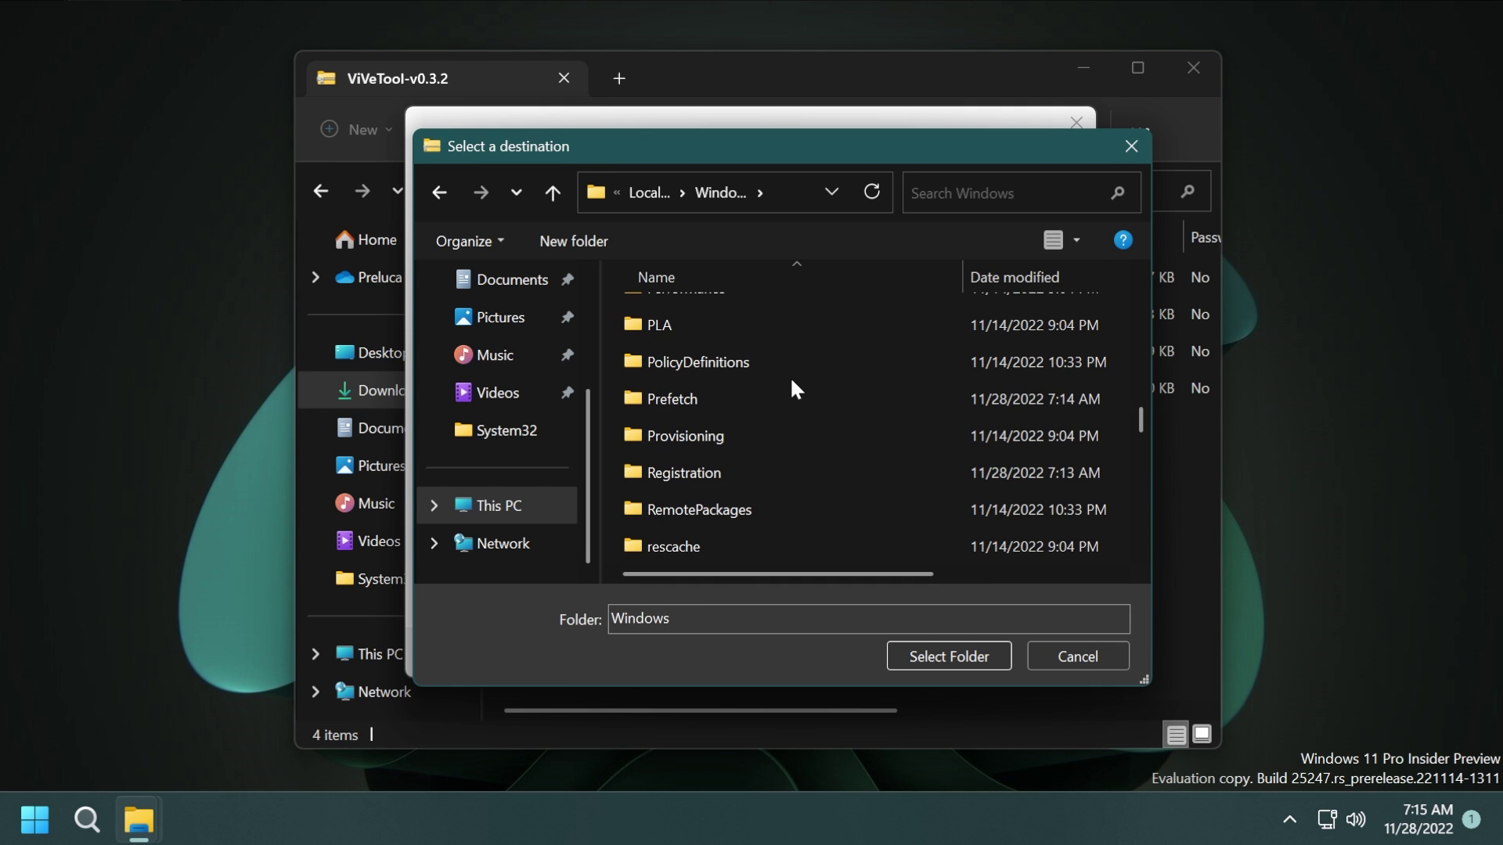
pyautogui.scroll(-7, 791, 388)
pyautogui.click(730, 362)
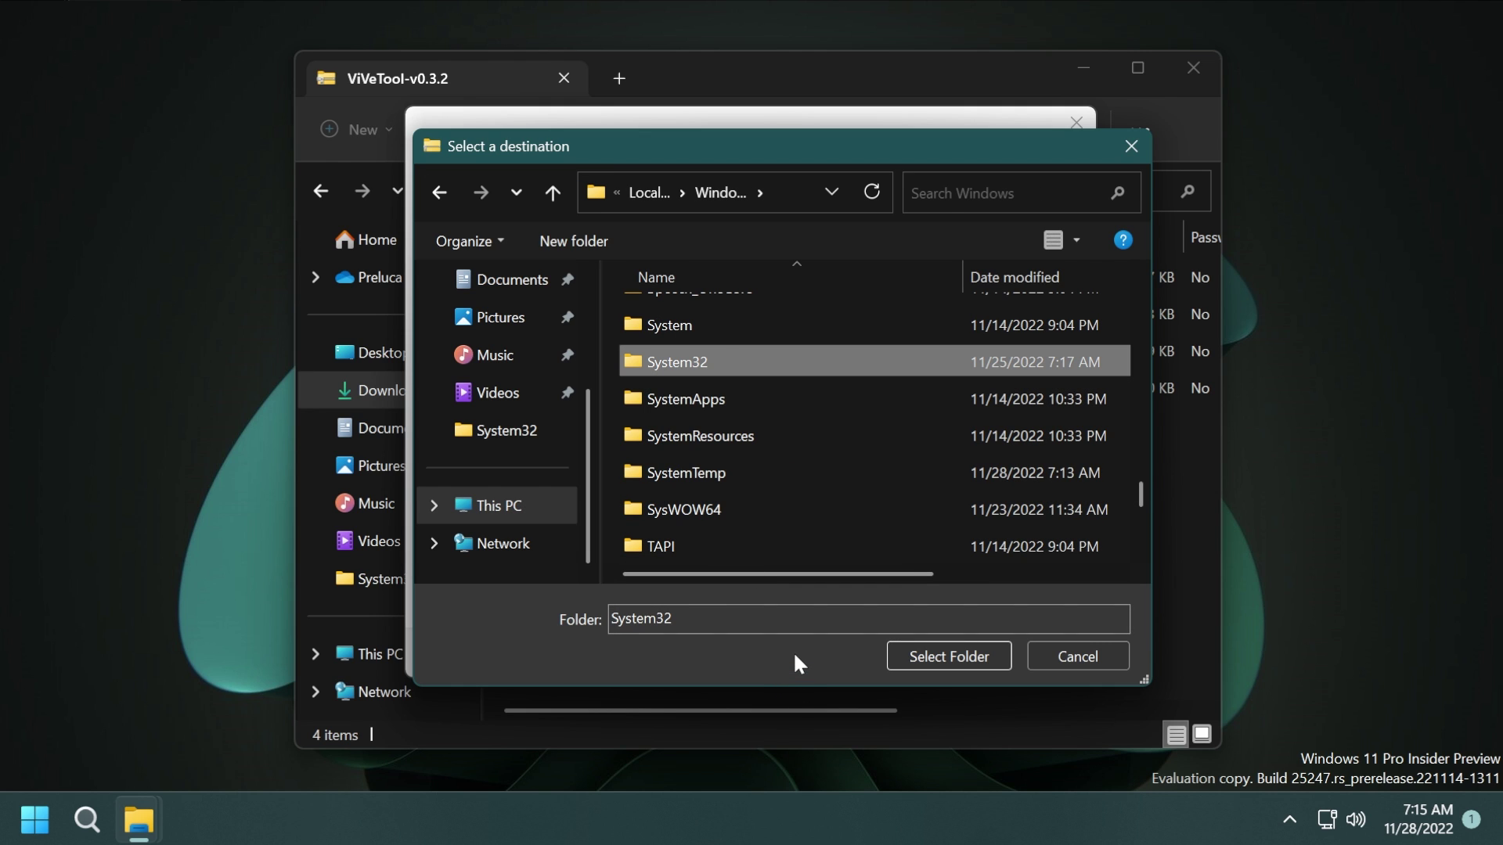
pyautogui.click(948, 657)
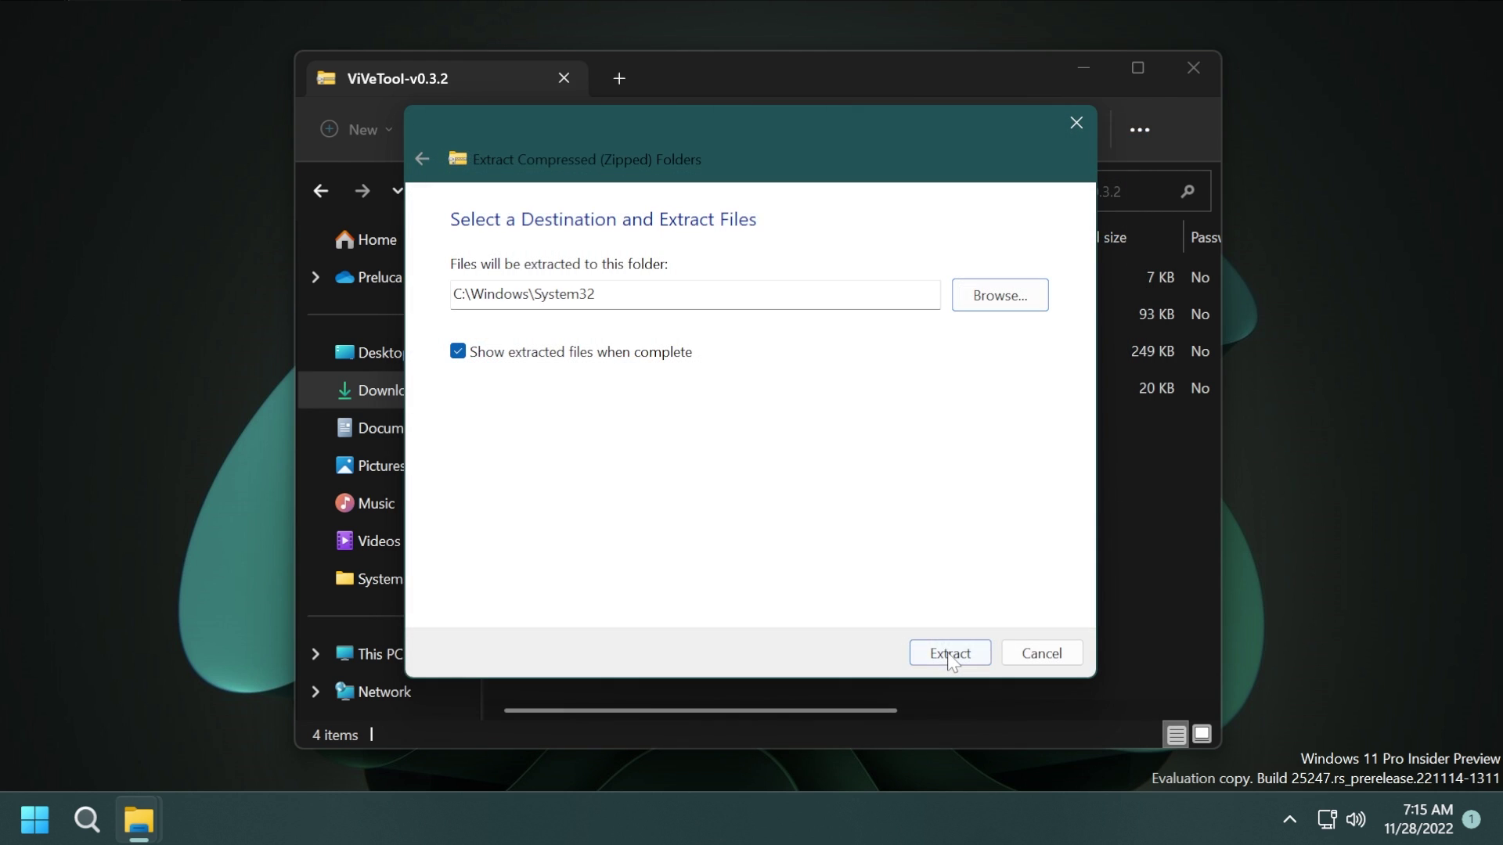
# Step: Extract the four files, replacing existing ones and granting administrator permission, then close the window
pyautogui.click(949, 657)
pyautogui.click(343, 330)
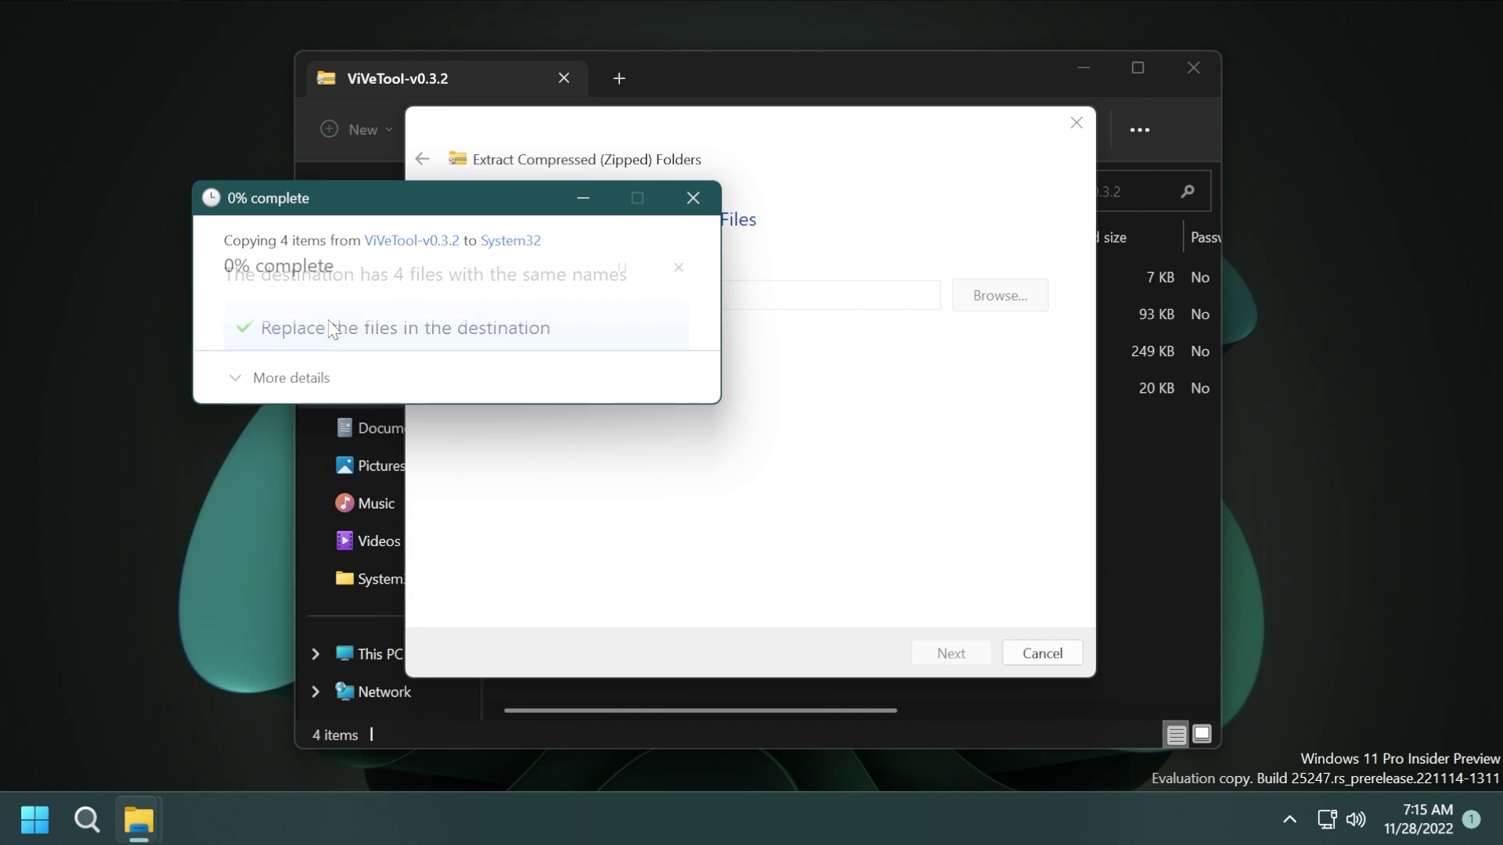
pyautogui.click(364, 380)
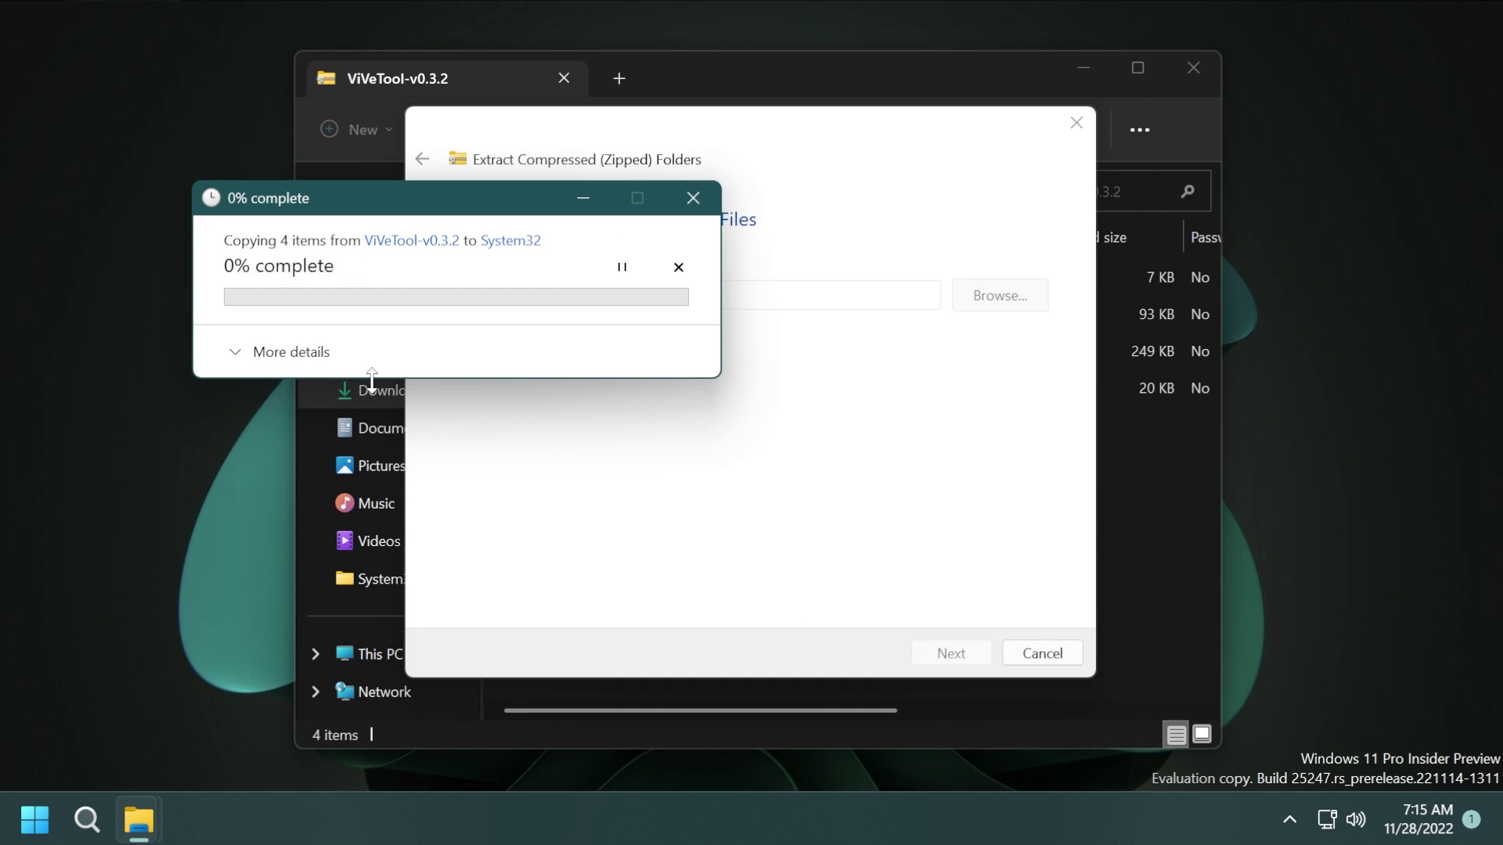
pyautogui.click(388, 382)
pyautogui.click(388, 382)
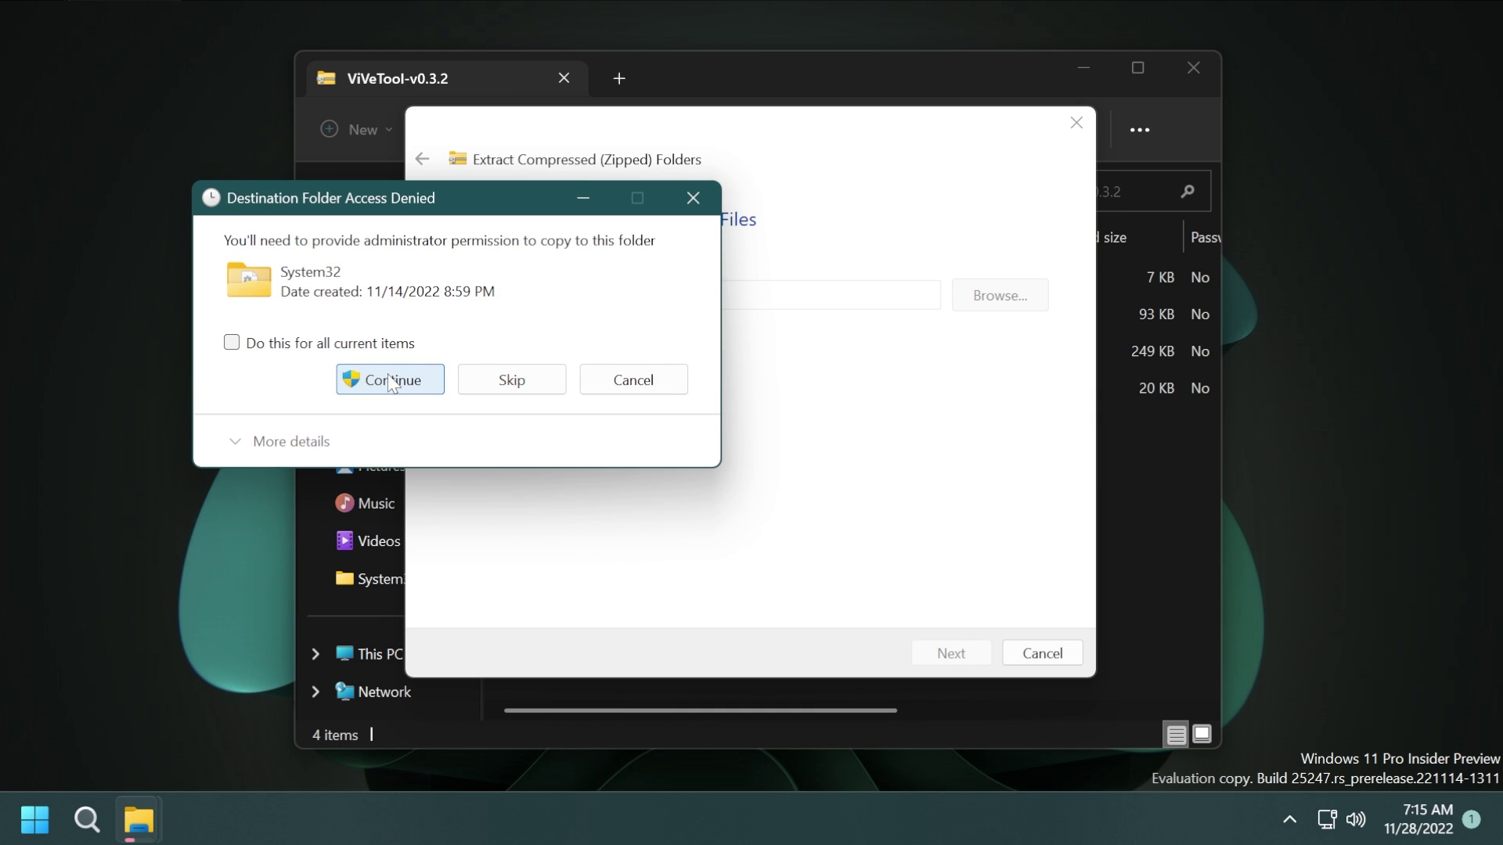
pyautogui.click(394, 382)
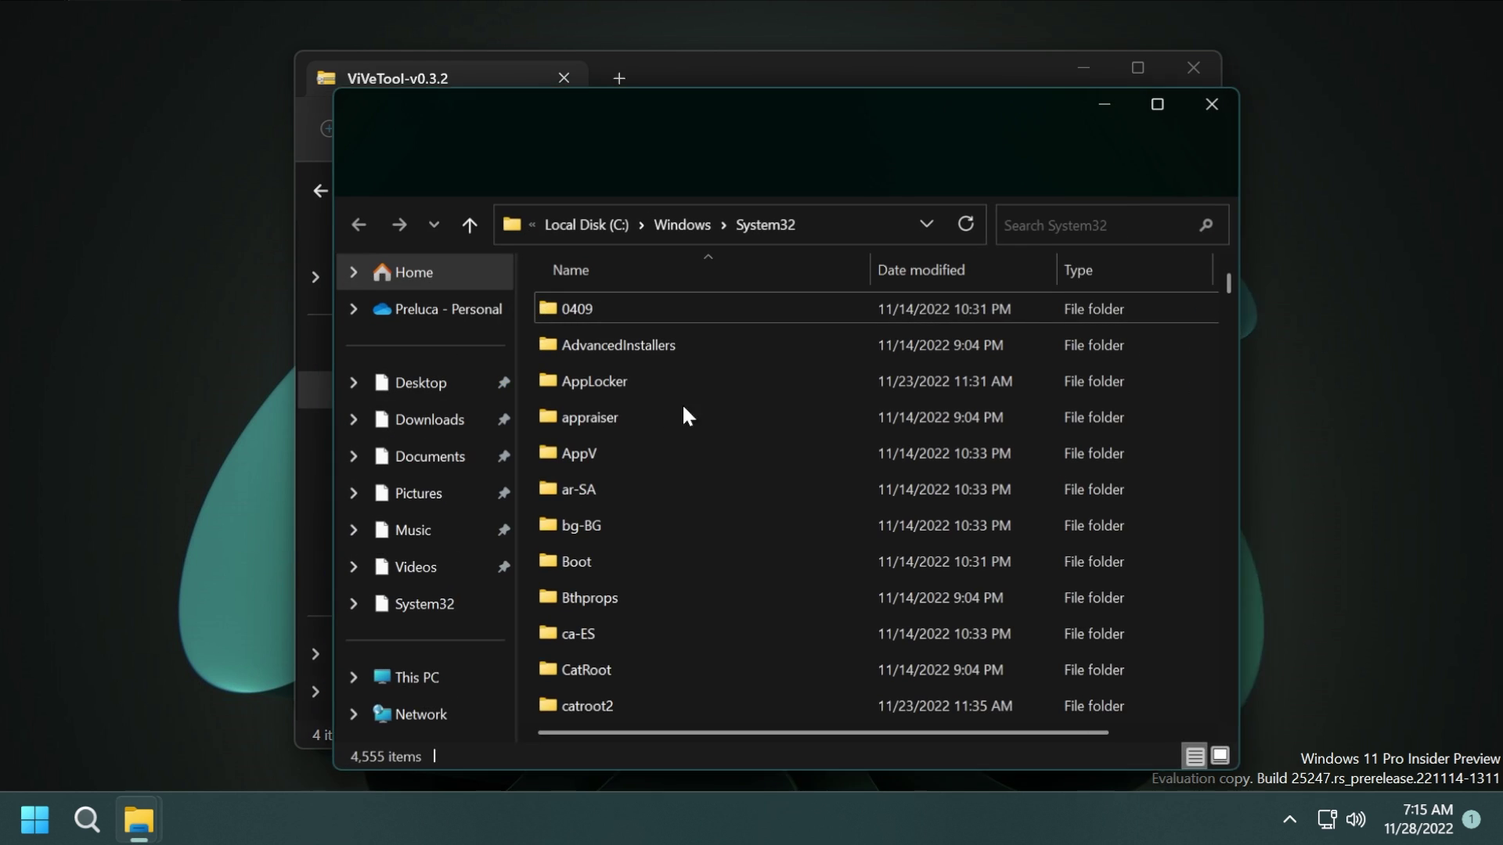
pyautogui.click(1160, 103)
# Step: Close the ViVeTool folder and launch Command Prompt as administrator
pyautogui.click(1191, 71)
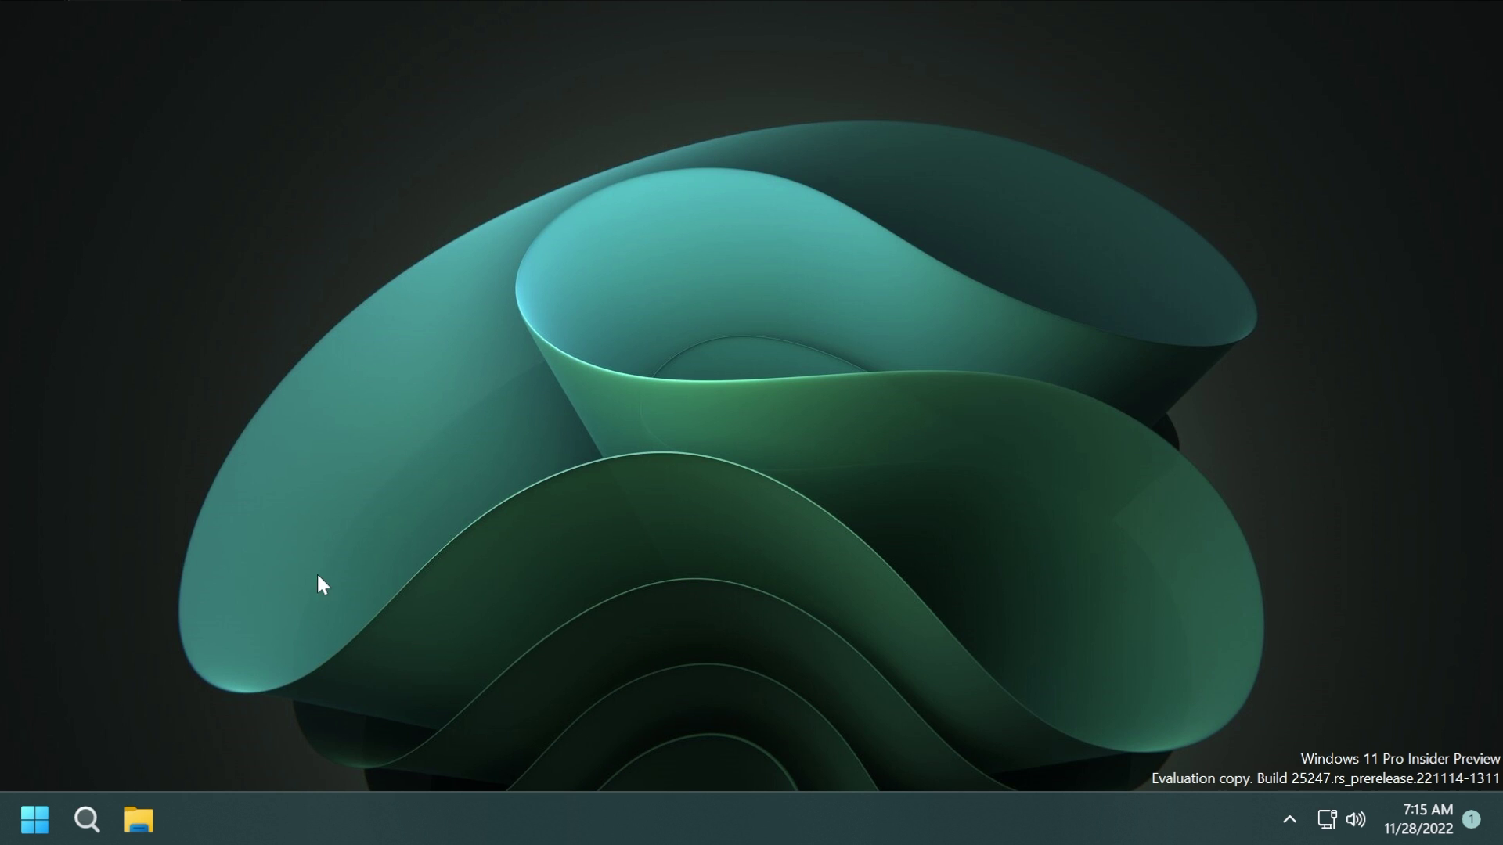
pyautogui.click(86, 820)
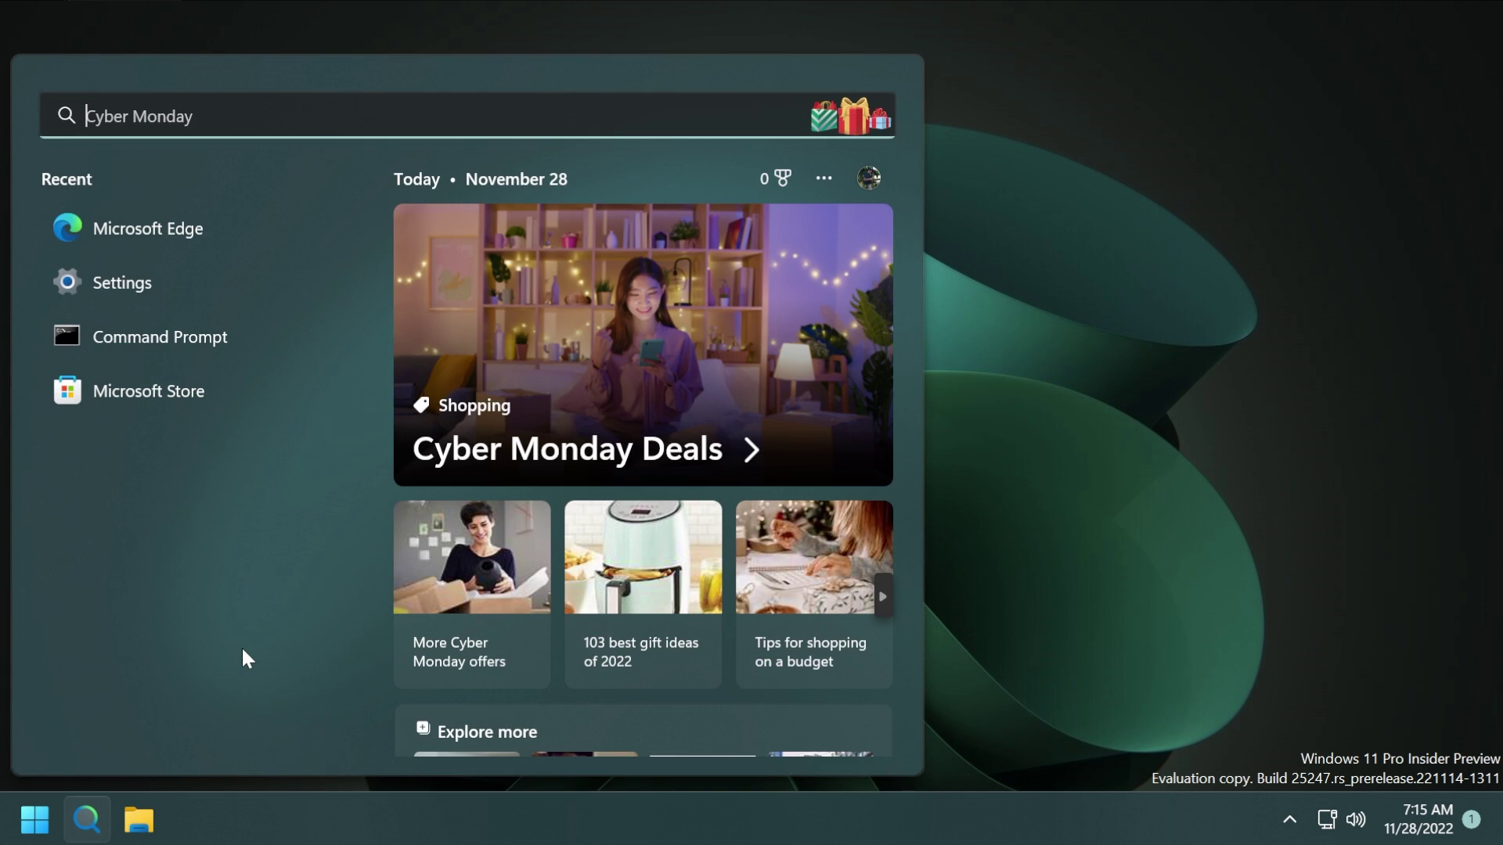
pyautogui.write('cmd')
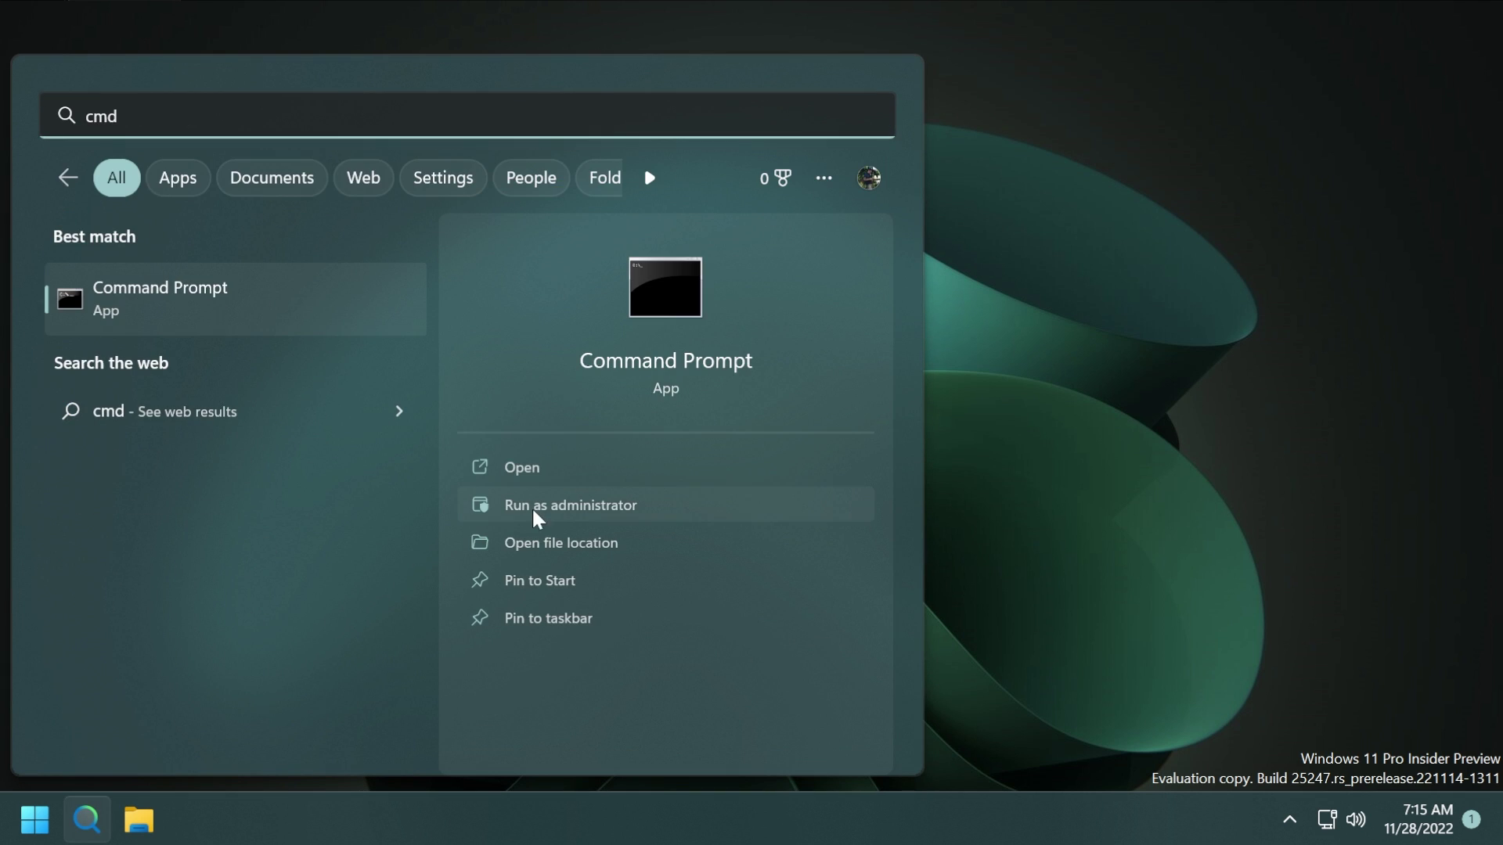
pyautogui.click(548, 505)
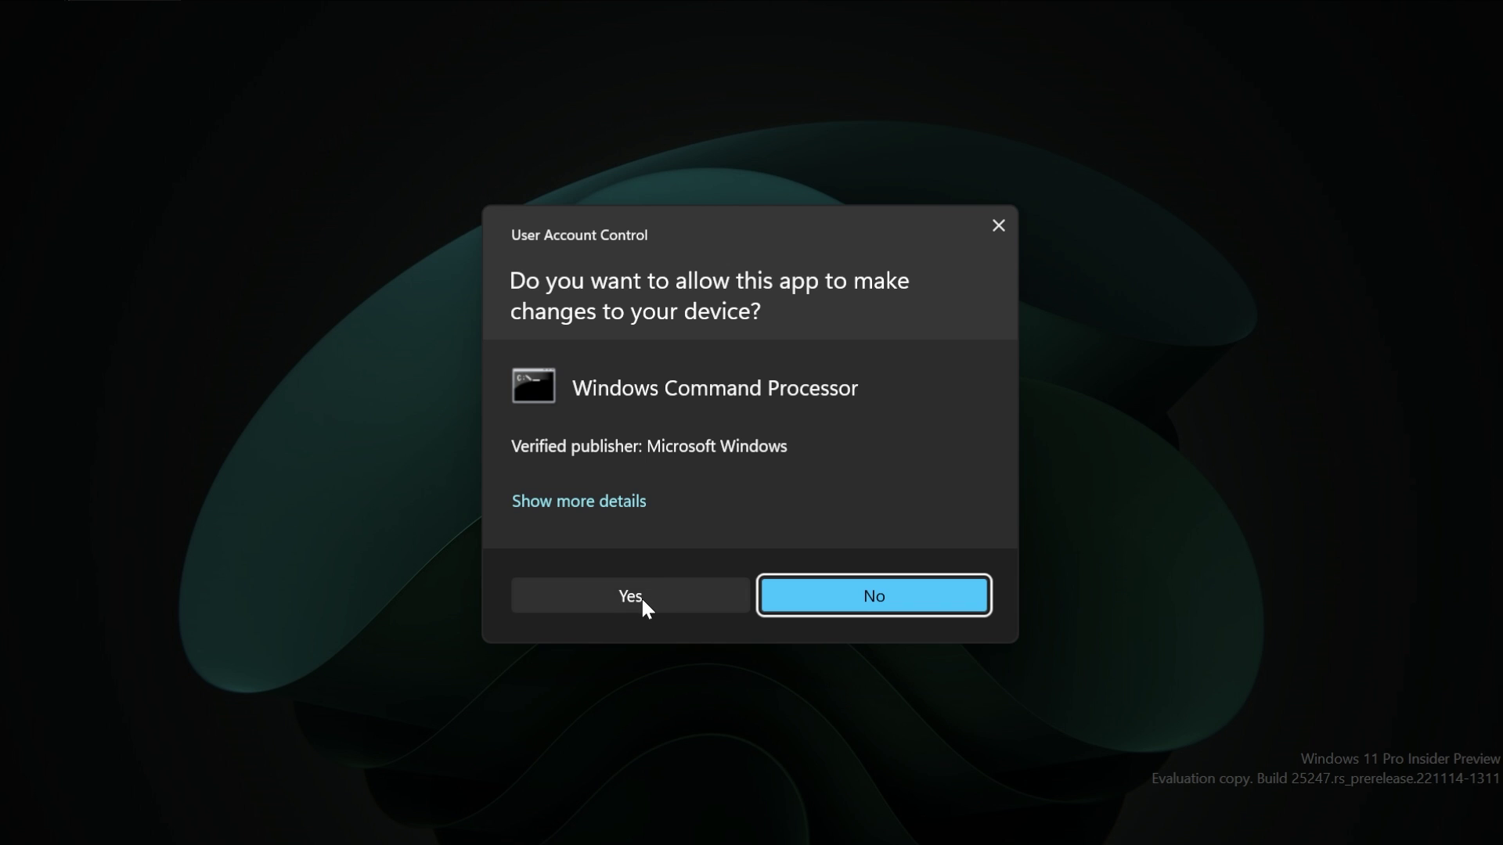
pyautogui.click(641, 597)
pyautogui.write('vivetool /enable /id:39731733')
# Step: Run vivetool /enable for feature IDs 39731733 and 41075629
pyautogui.press('Return')
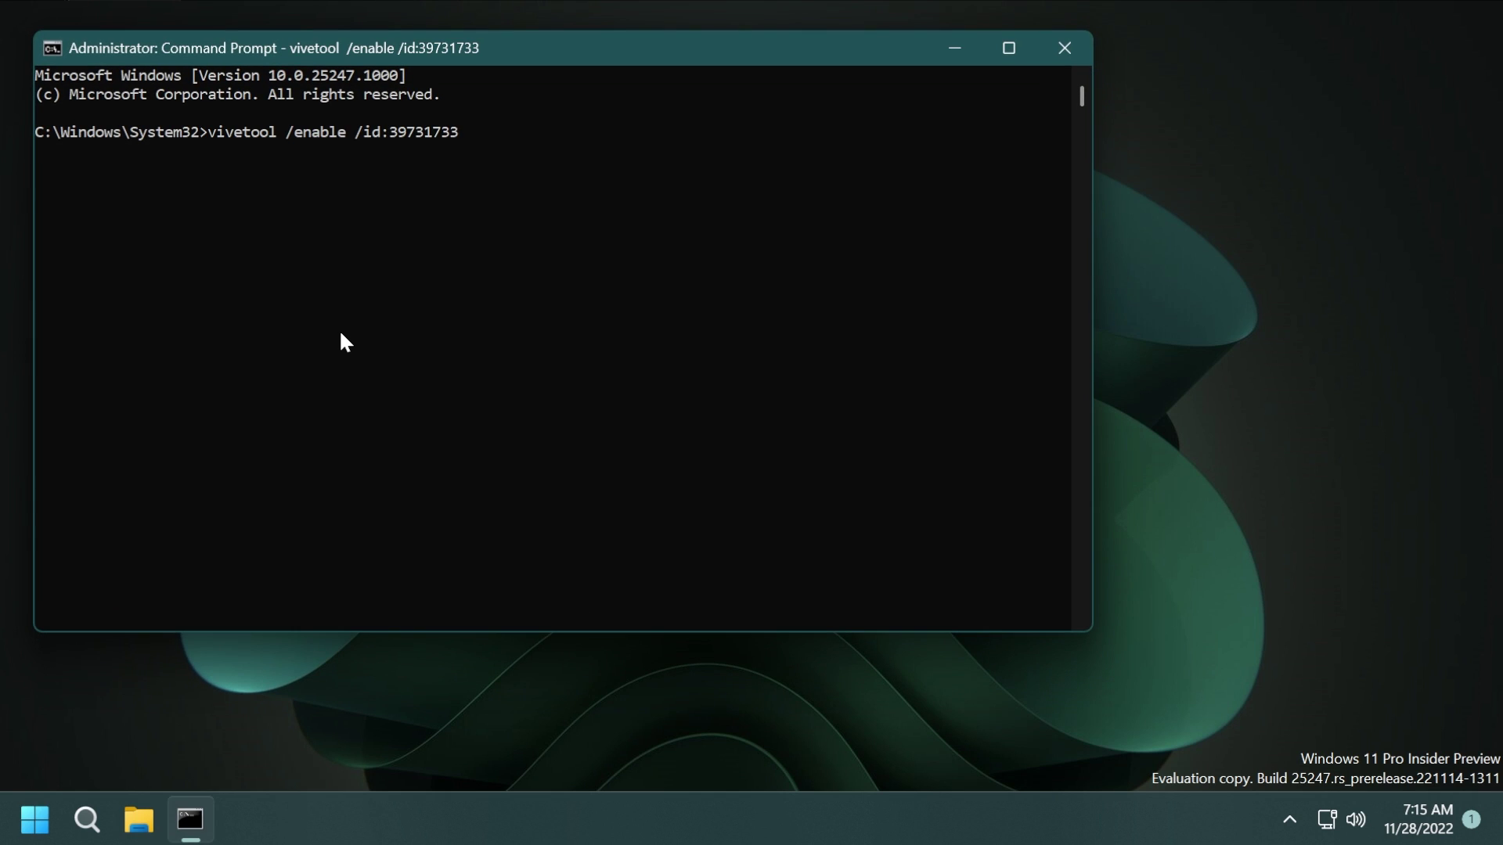
pyautogui.press('Return')
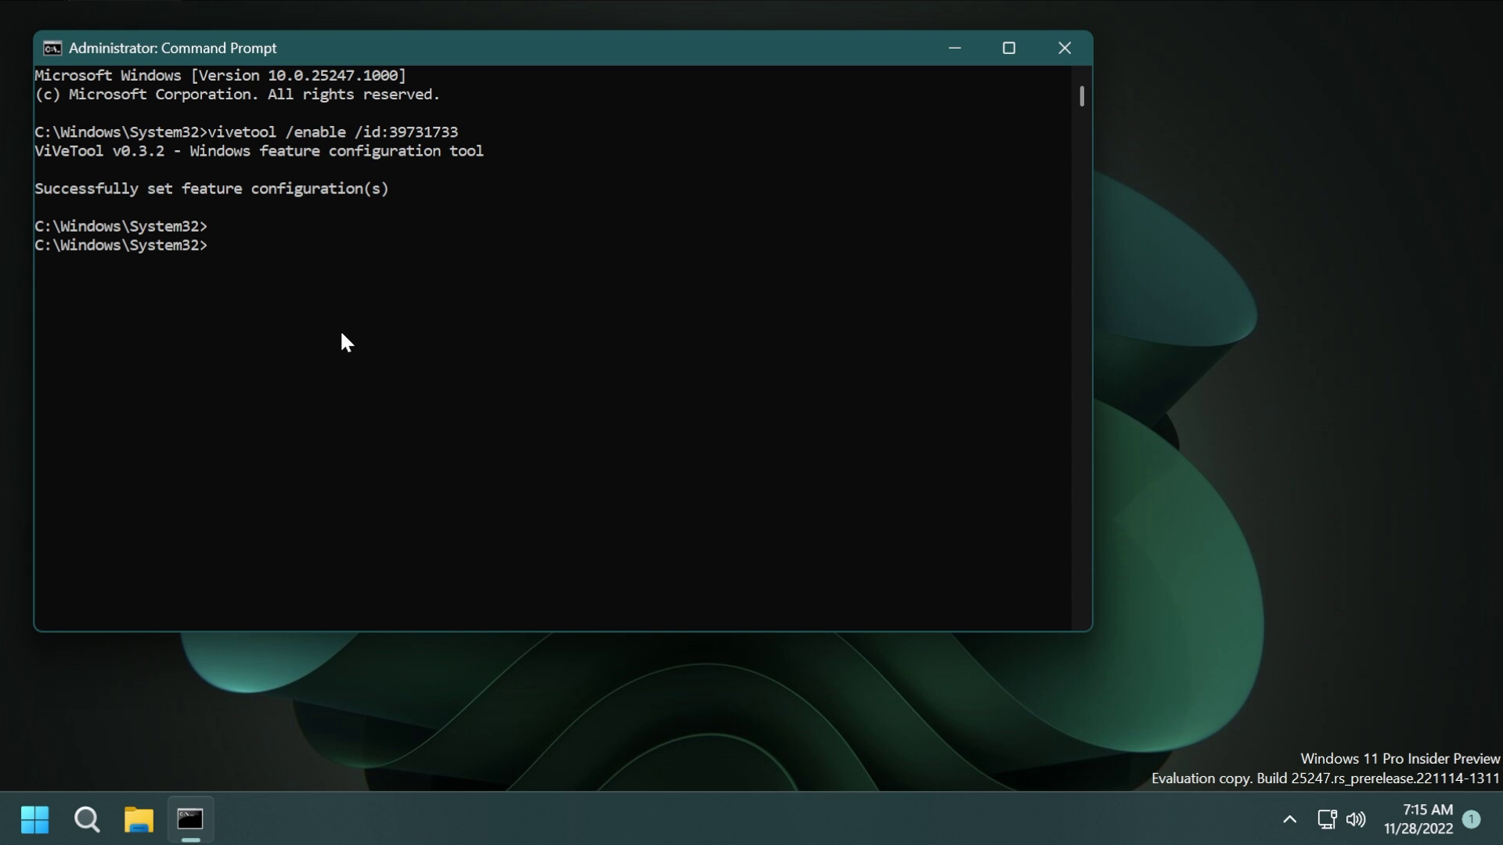
pyautogui.write('vivetool /enable /id:41075629')
pyautogui.press('Return')
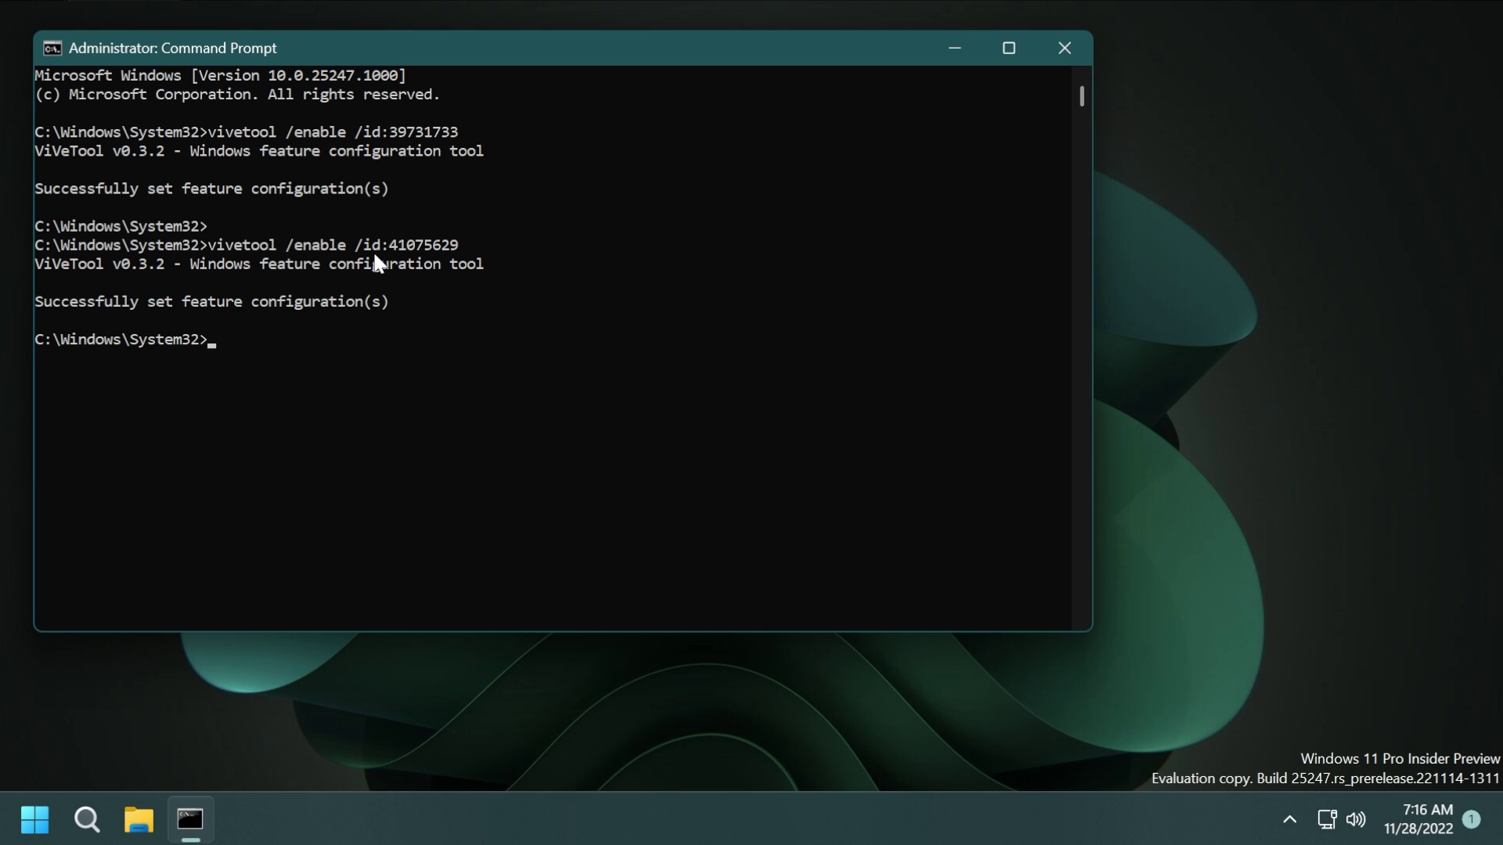
pyautogui.moveTo(705, 47); pyautogui.dragTo(736, 118)
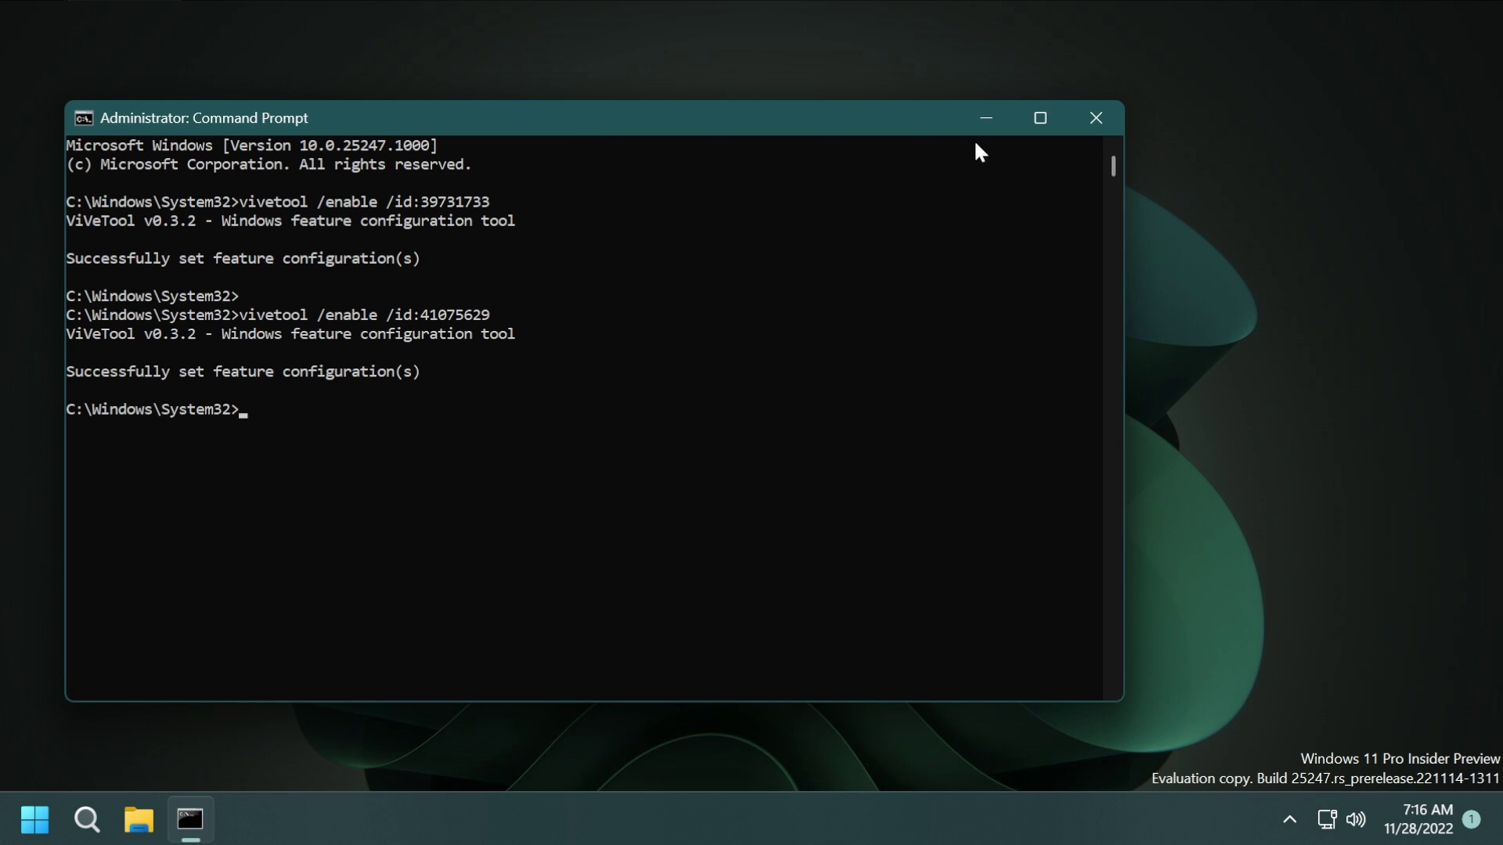
# Step: Close Command Prompt and go to Settings > Apps > Startup
pyautogui.click(1095, 118)
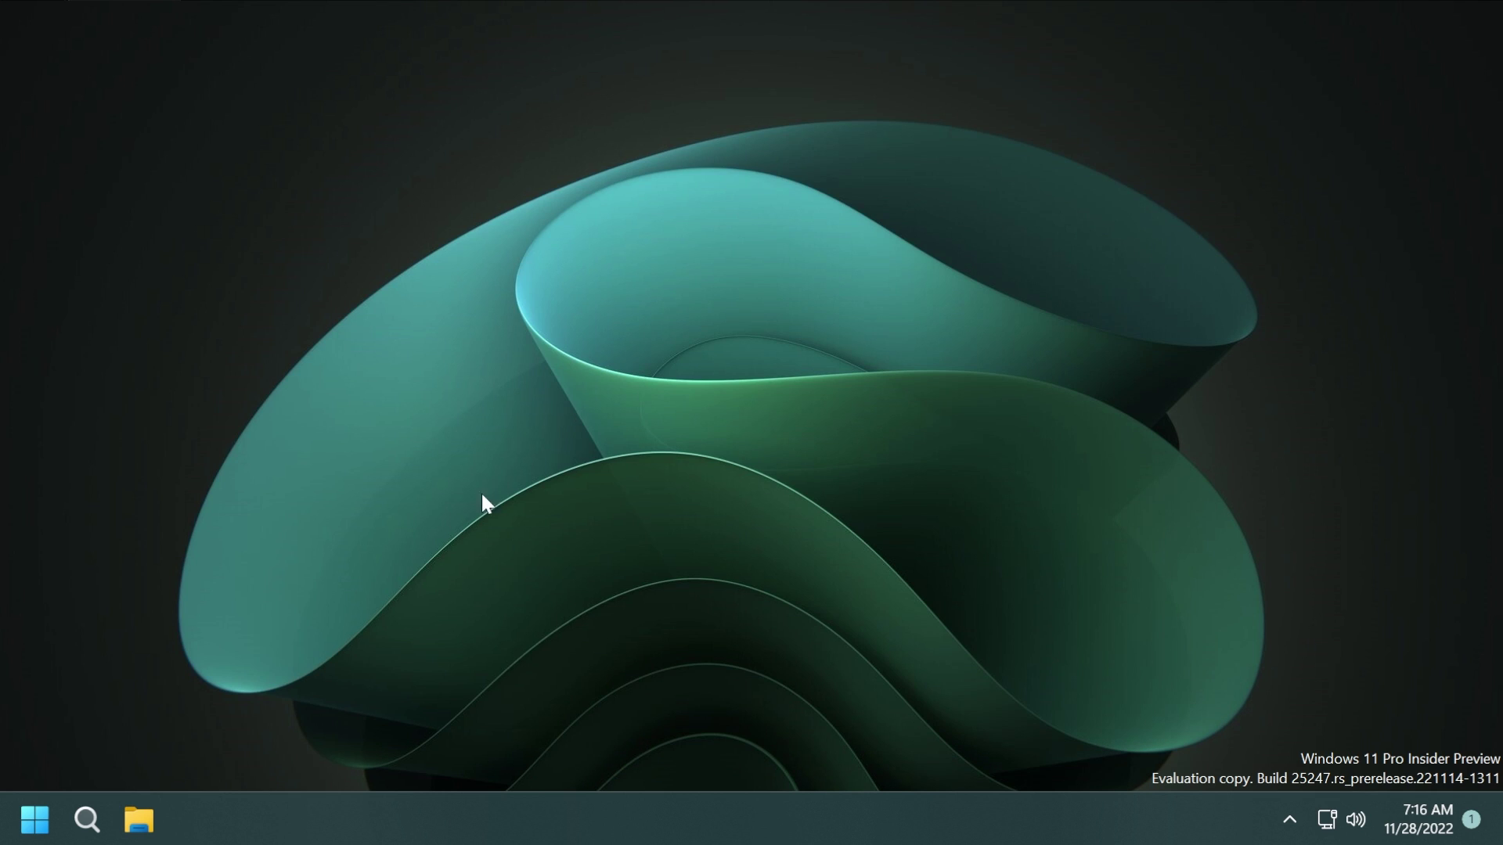
pyautogui.click(89, 818)
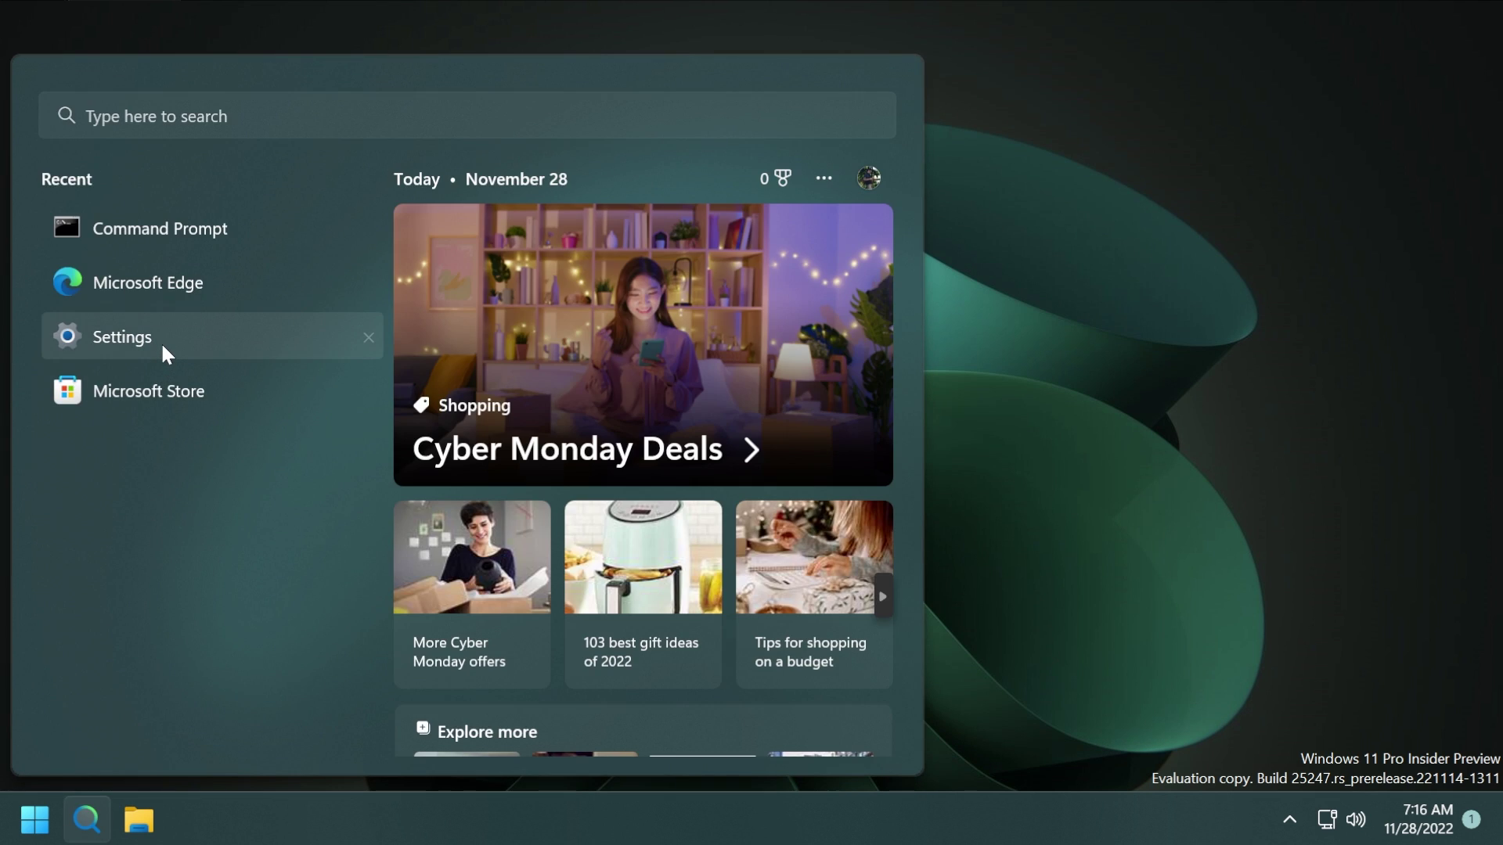
pyautogui.click(161, 341)
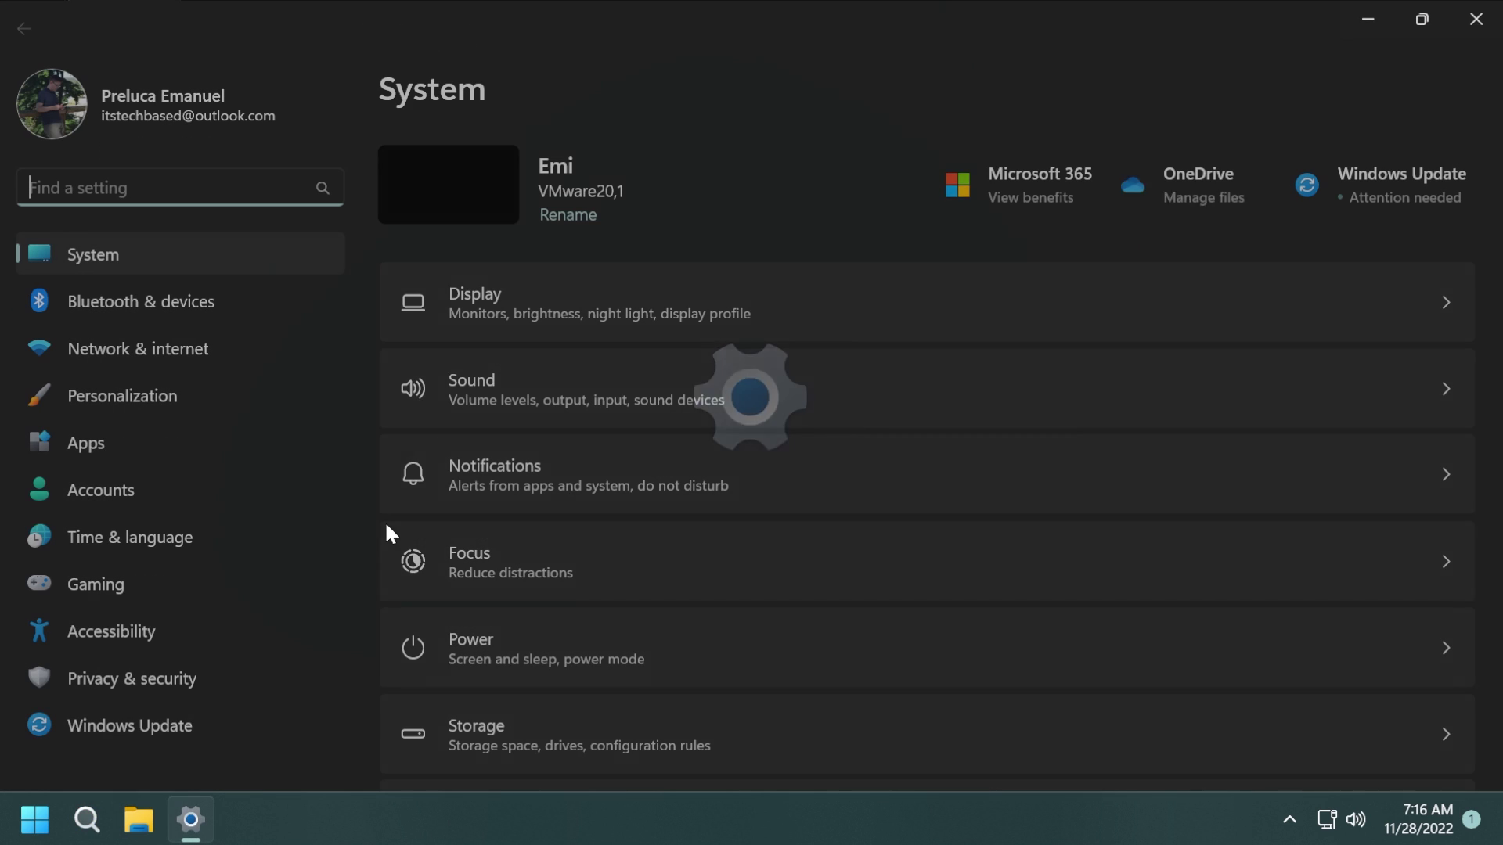
pyautogui.click(117, 430)
pyautogui.scroll(-2, 540, 706)
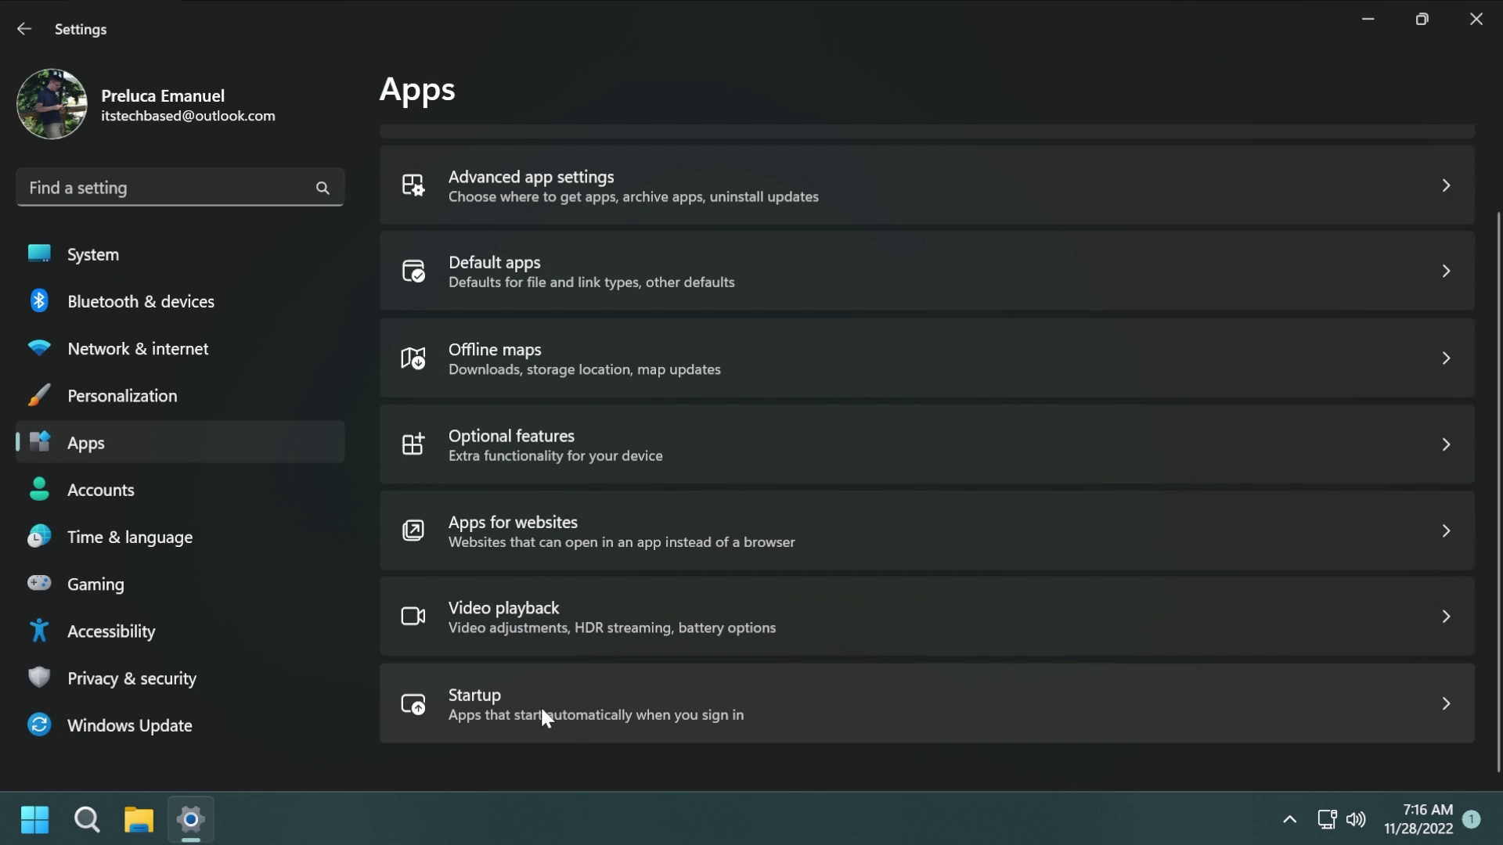
pyautogui.click(541, 706)
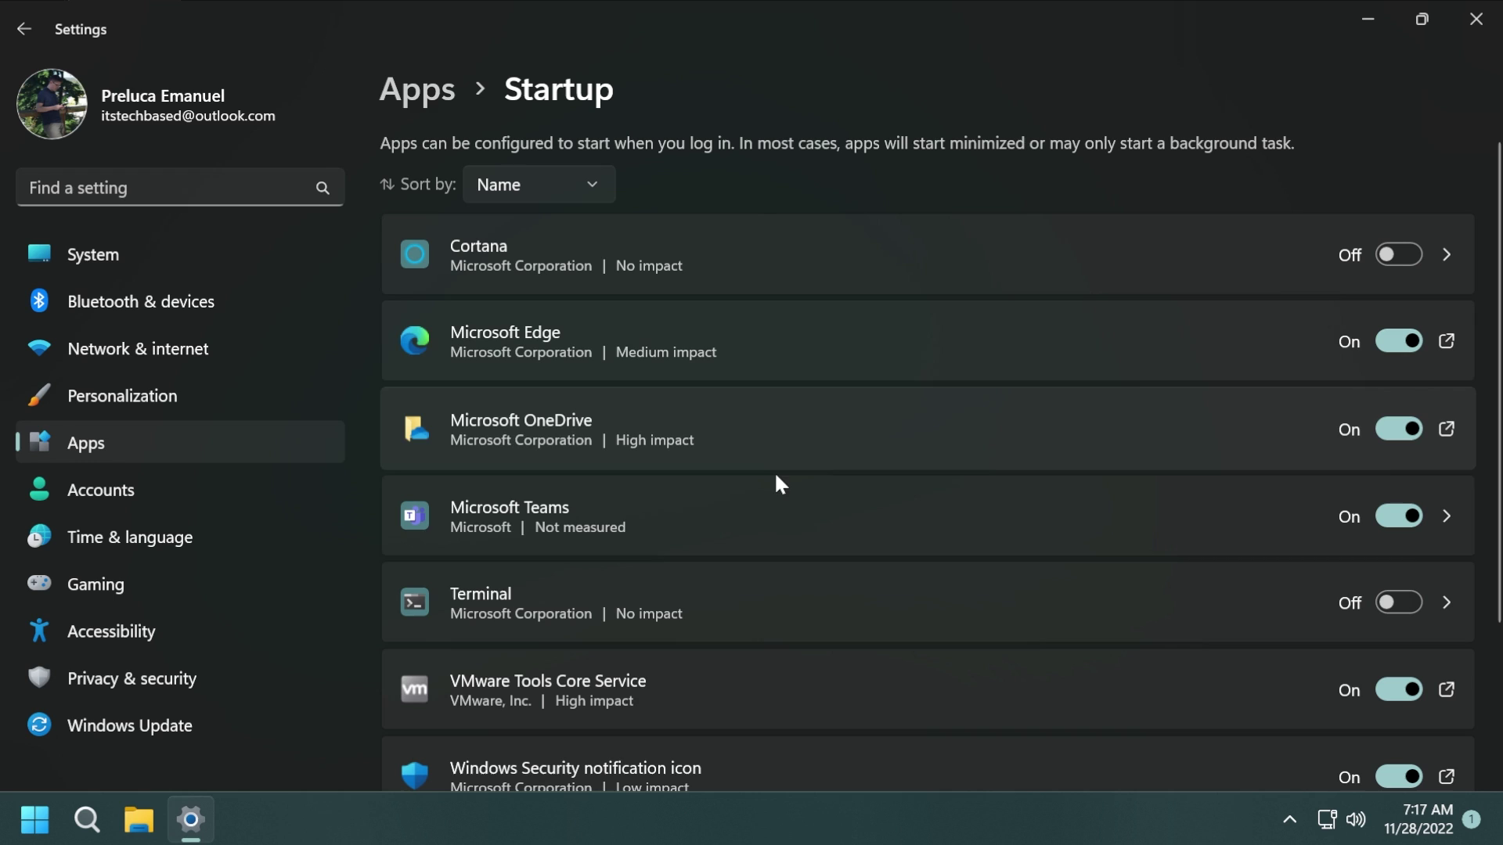
# Step: Open and close the Microsoft Edge and Windows Security startup file locations
pyautogui.click(1446, 341)
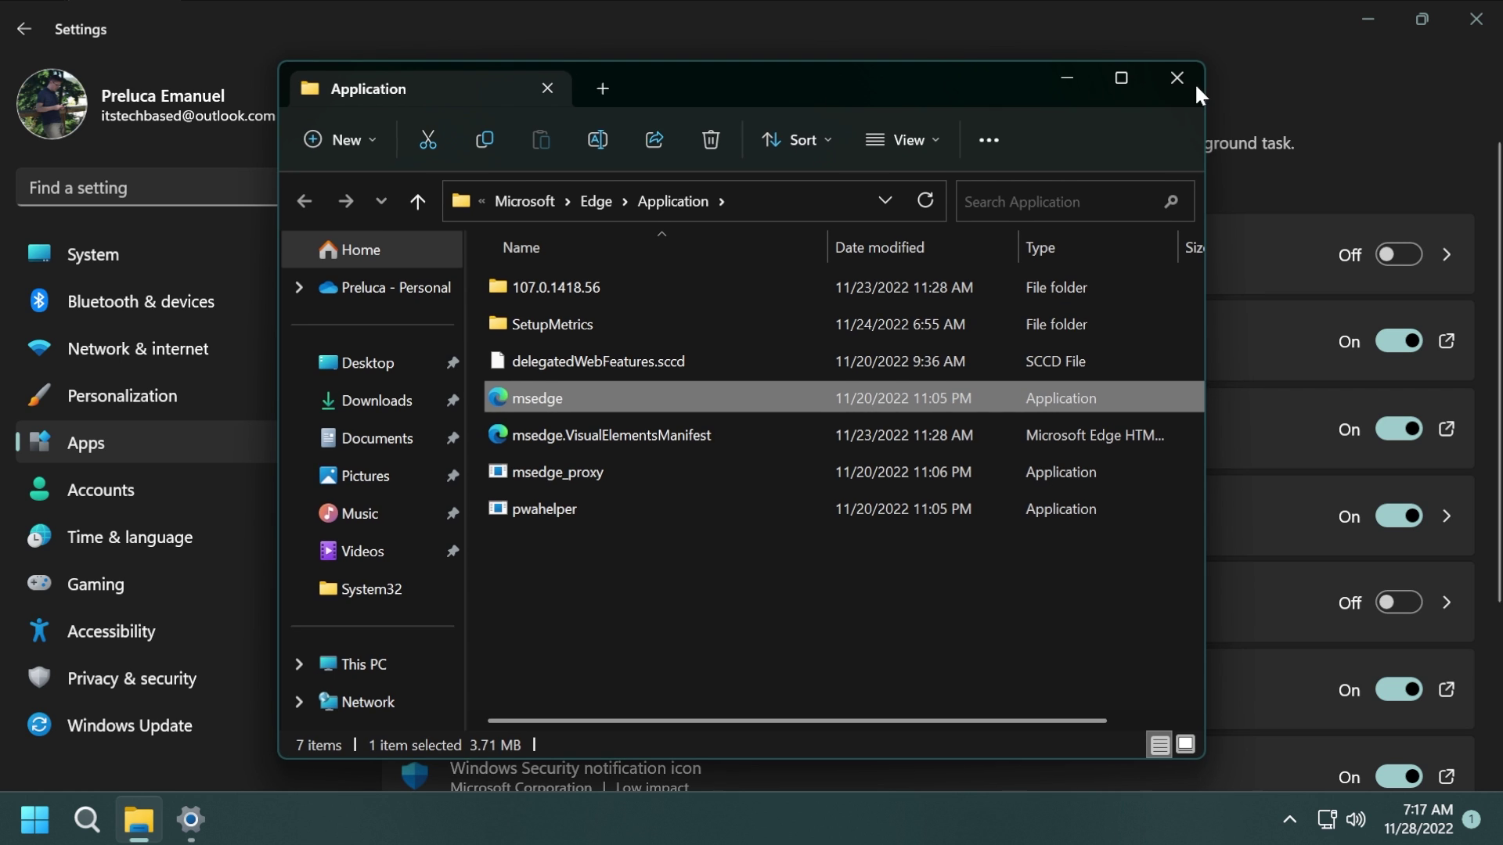
pyautogui.click(1193, 71)
pyautogui.scroll(-3, 939, 470)
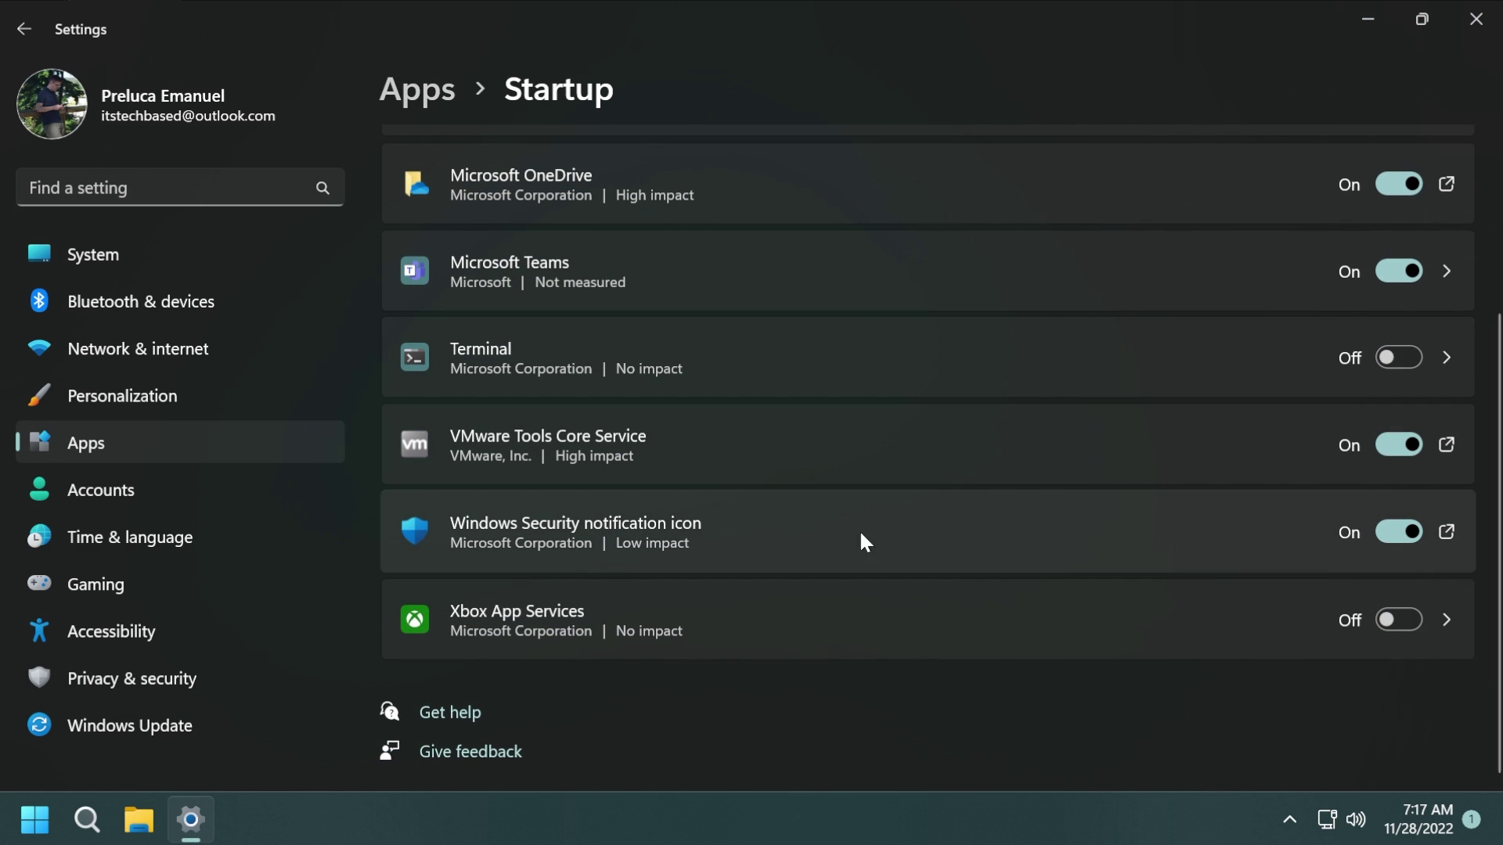
pyautogui.click(1445, 530)
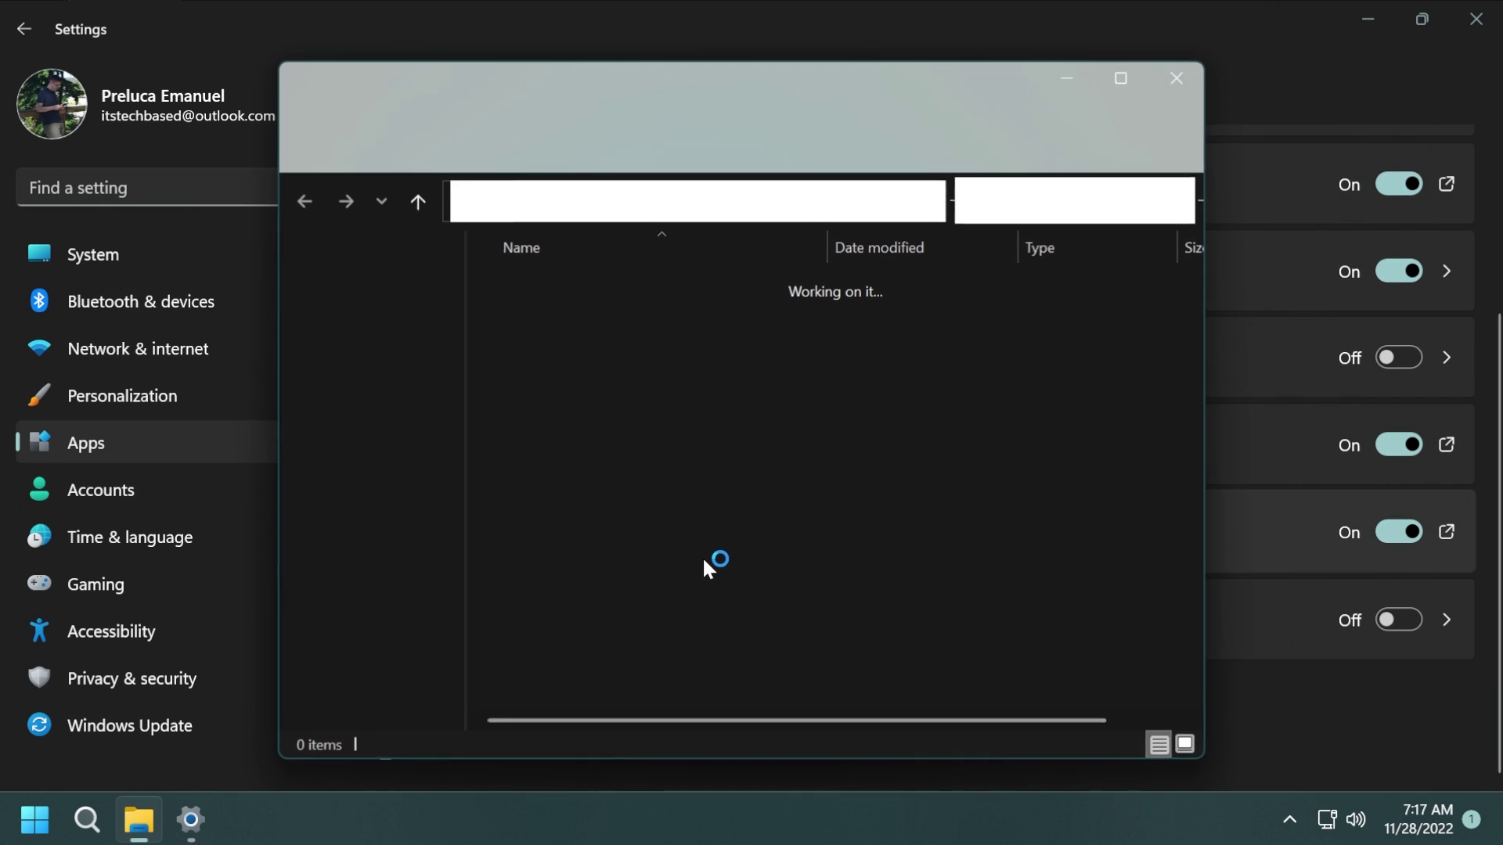
pyautogui.click(1193, 71)
pyautogui.scroll(3, 828, 382)
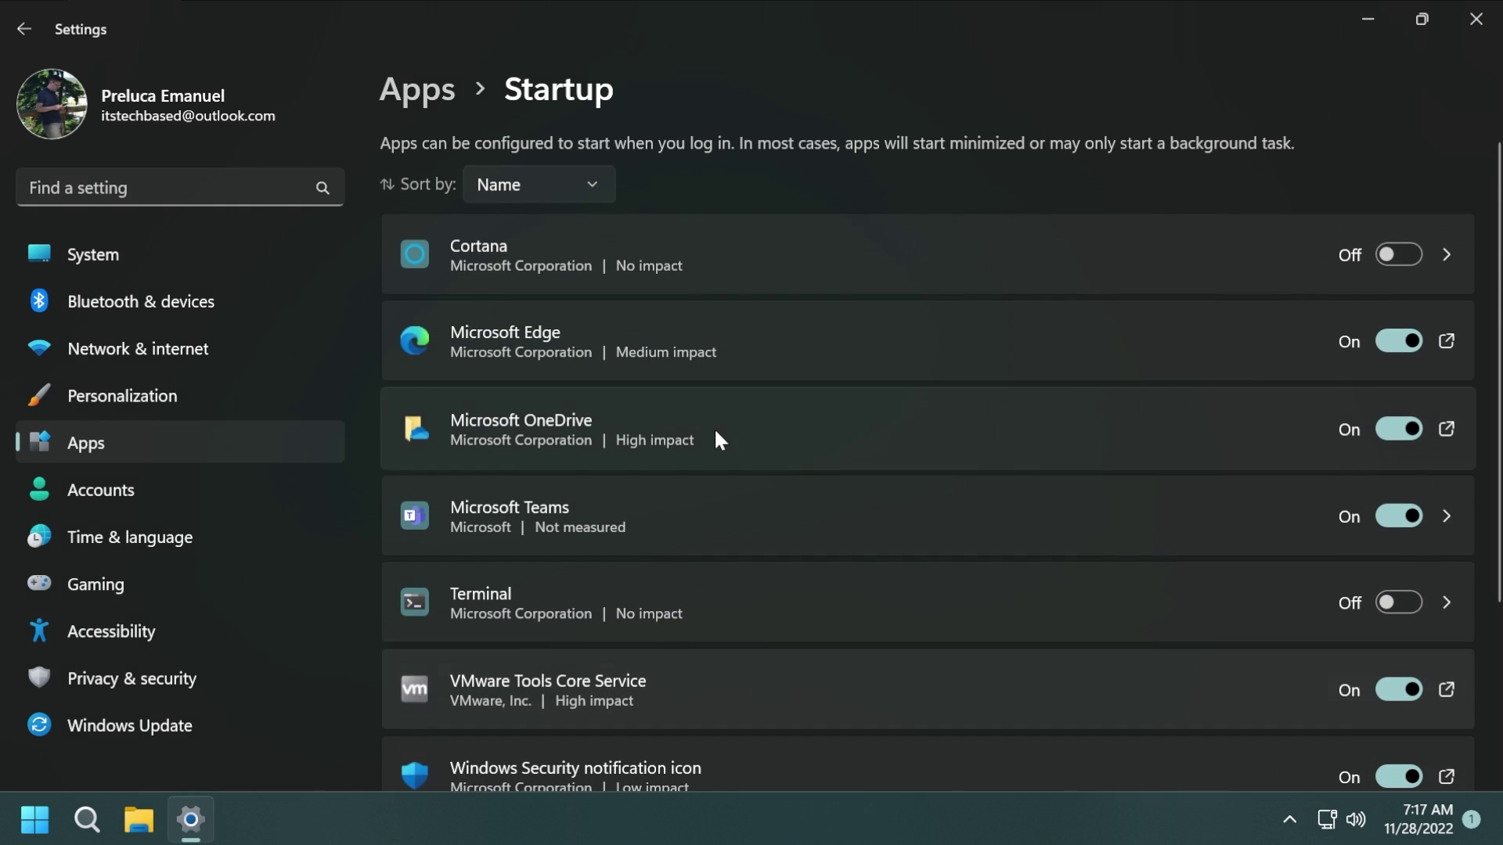
# Step: View Cortana's app details page, then return to the Startup list
pyautogui.click(668, 250)
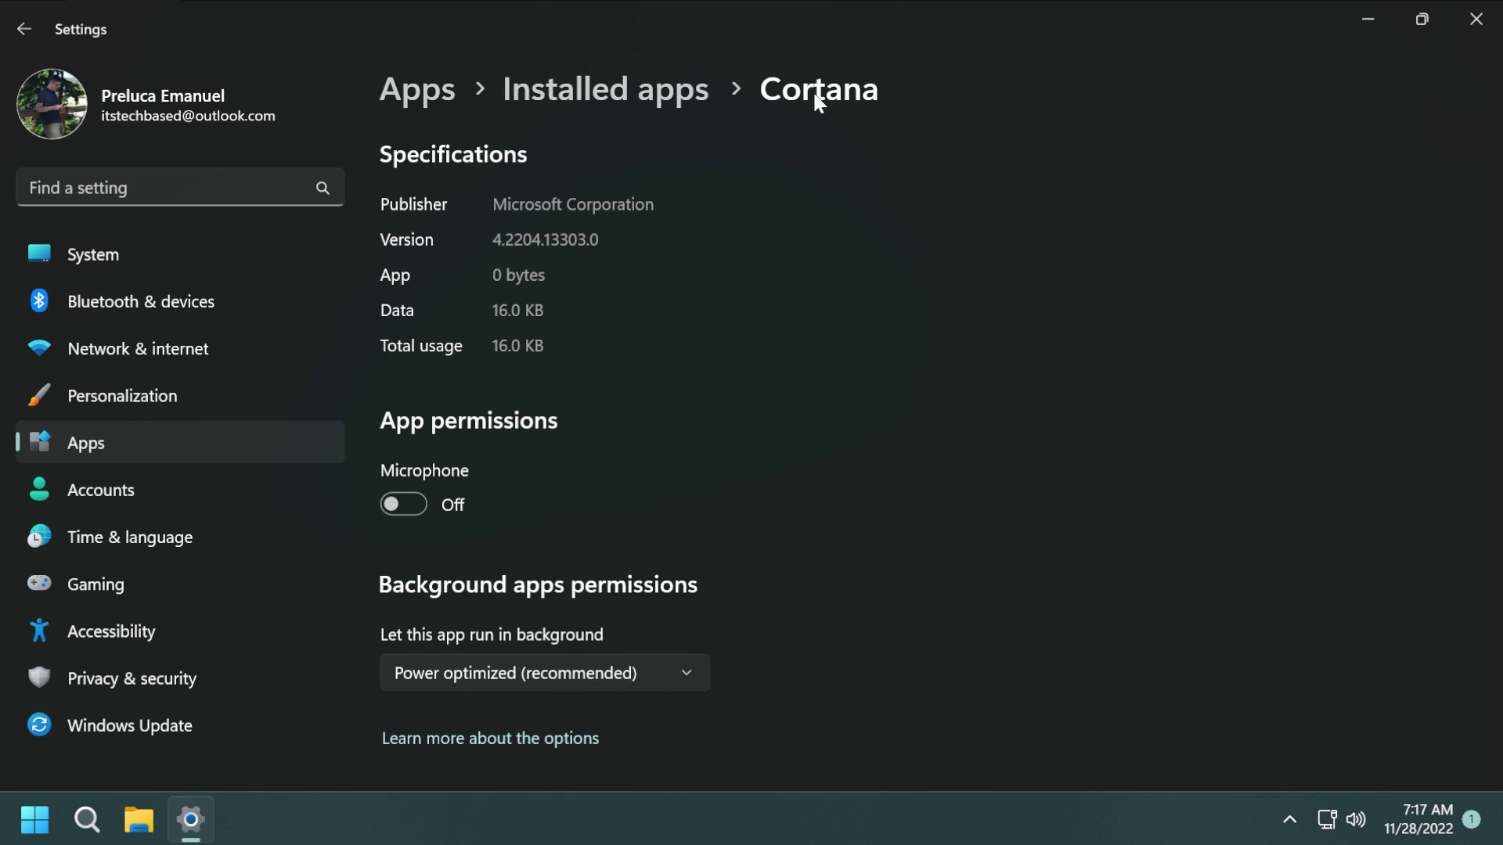
pyautogui.click(413, 93)
pyautogui.scroll(-2, 497, 265)
pyautogui.click(581, 668)
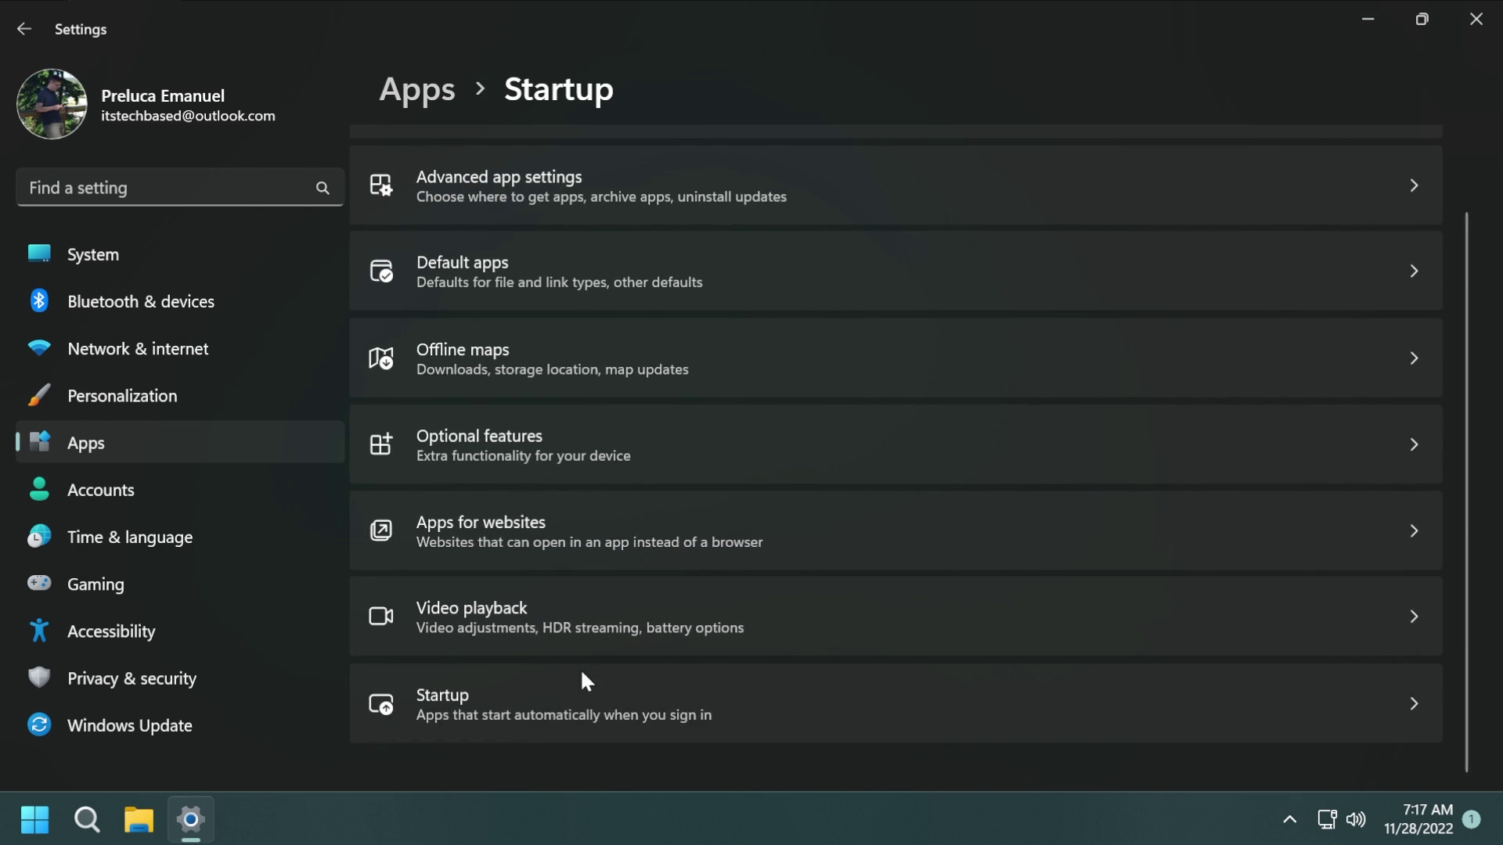
pyautogui.scroll(-1, 791, 396)
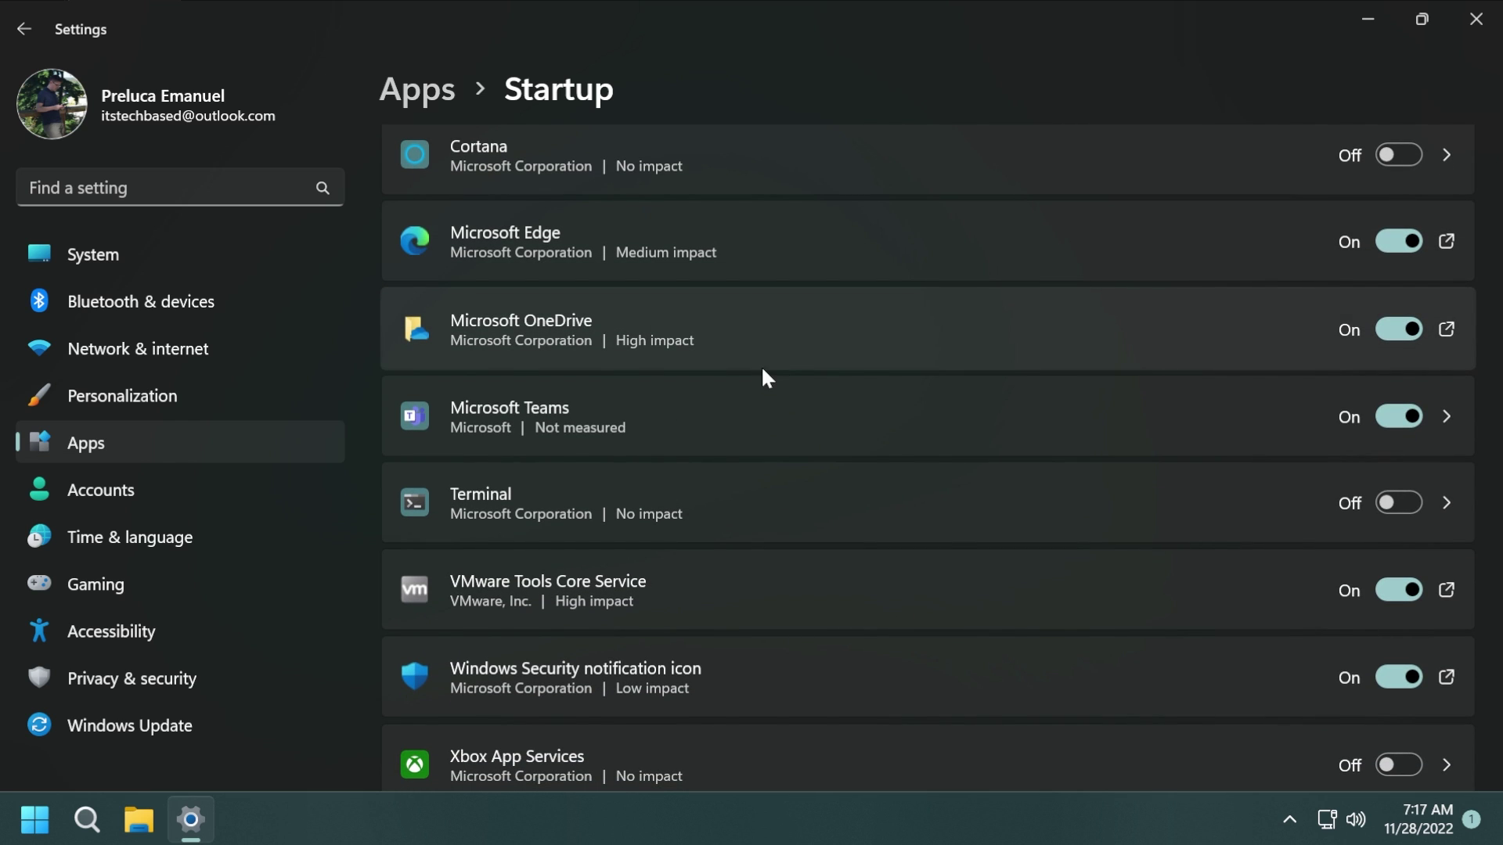
pyautogui.scroll(-1, 762, 365)
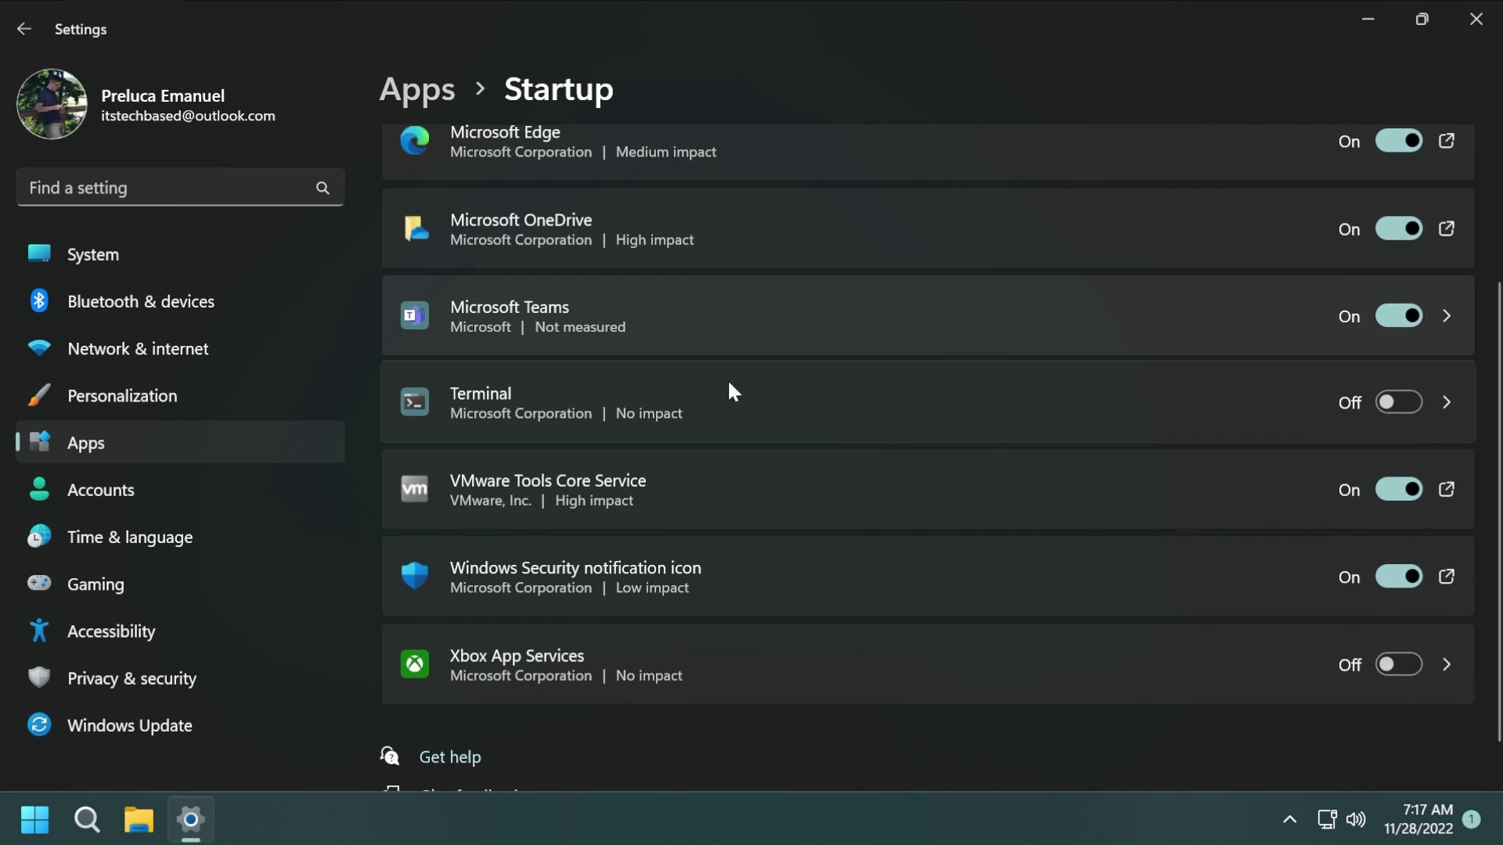
# Step: Open and close the VMware Tools and OneDrive startup file locations
pyautogui.click(1445, 490)
pyautogui.click(1218, 74)
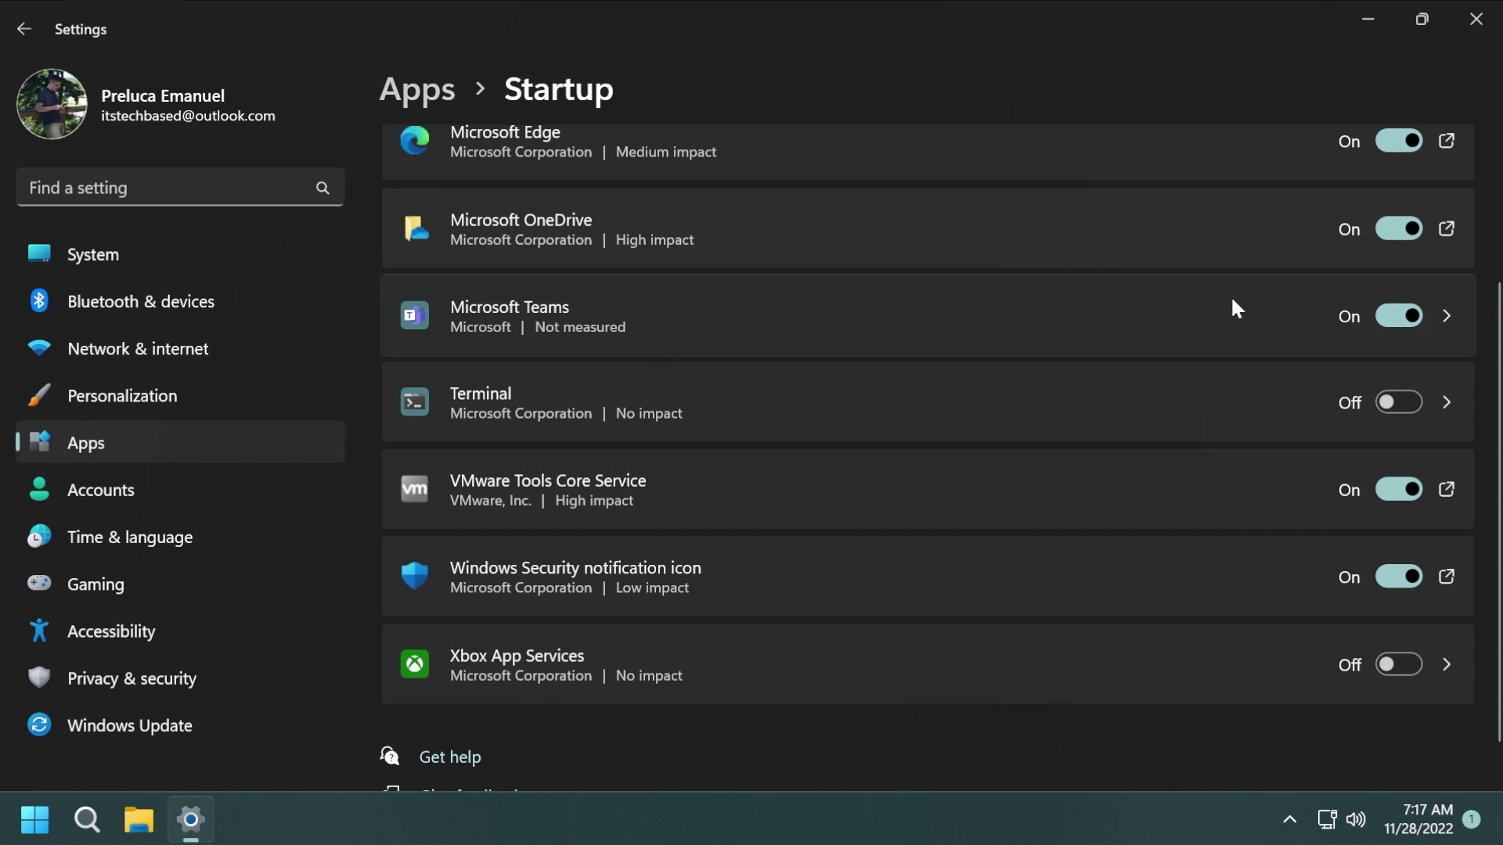
pyautogui.click(1447, 228)
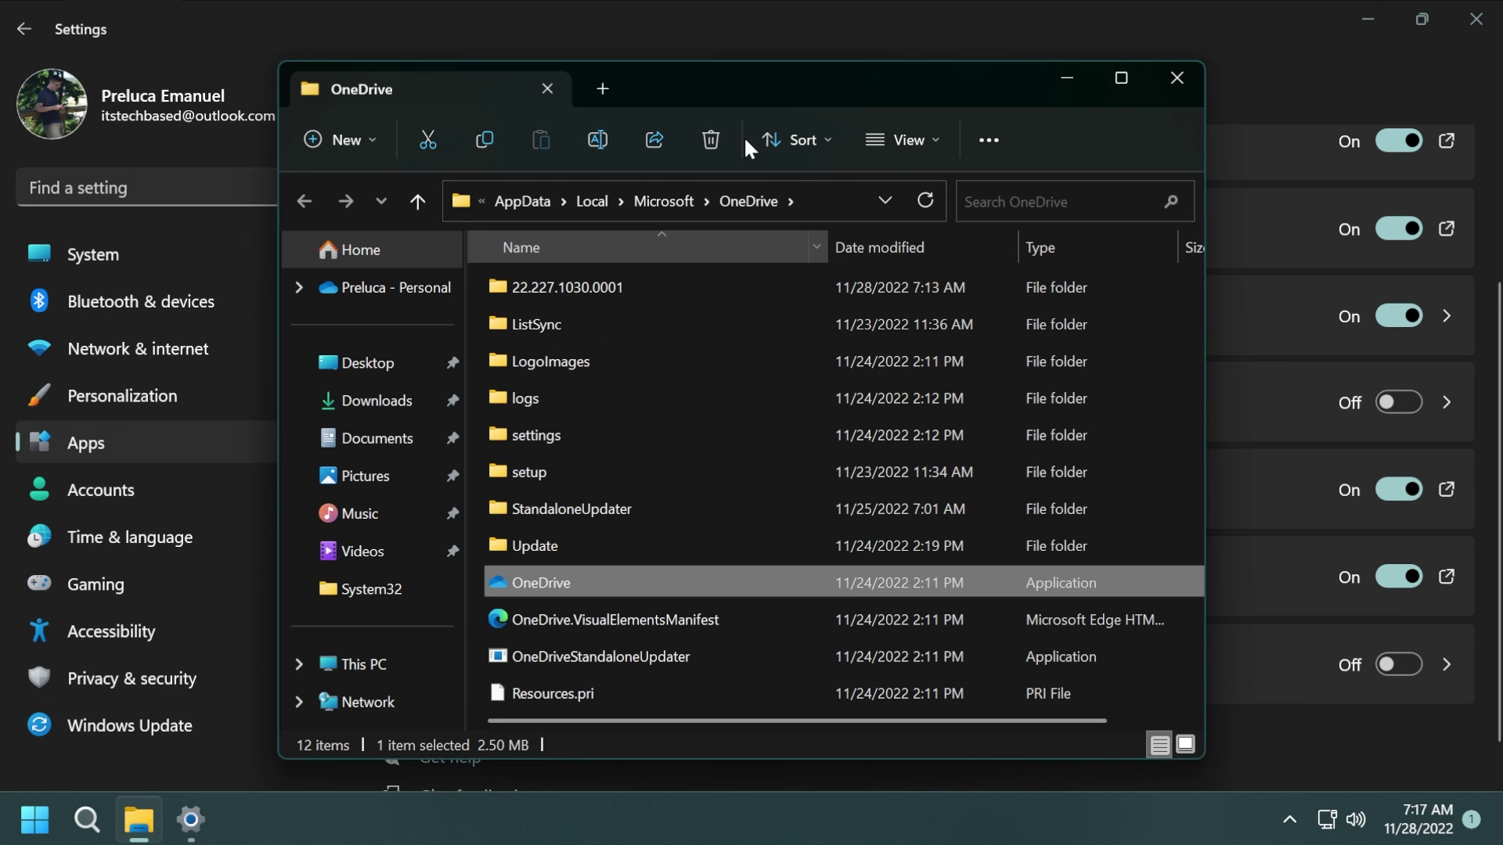
pyautogui.click(1131, 91)
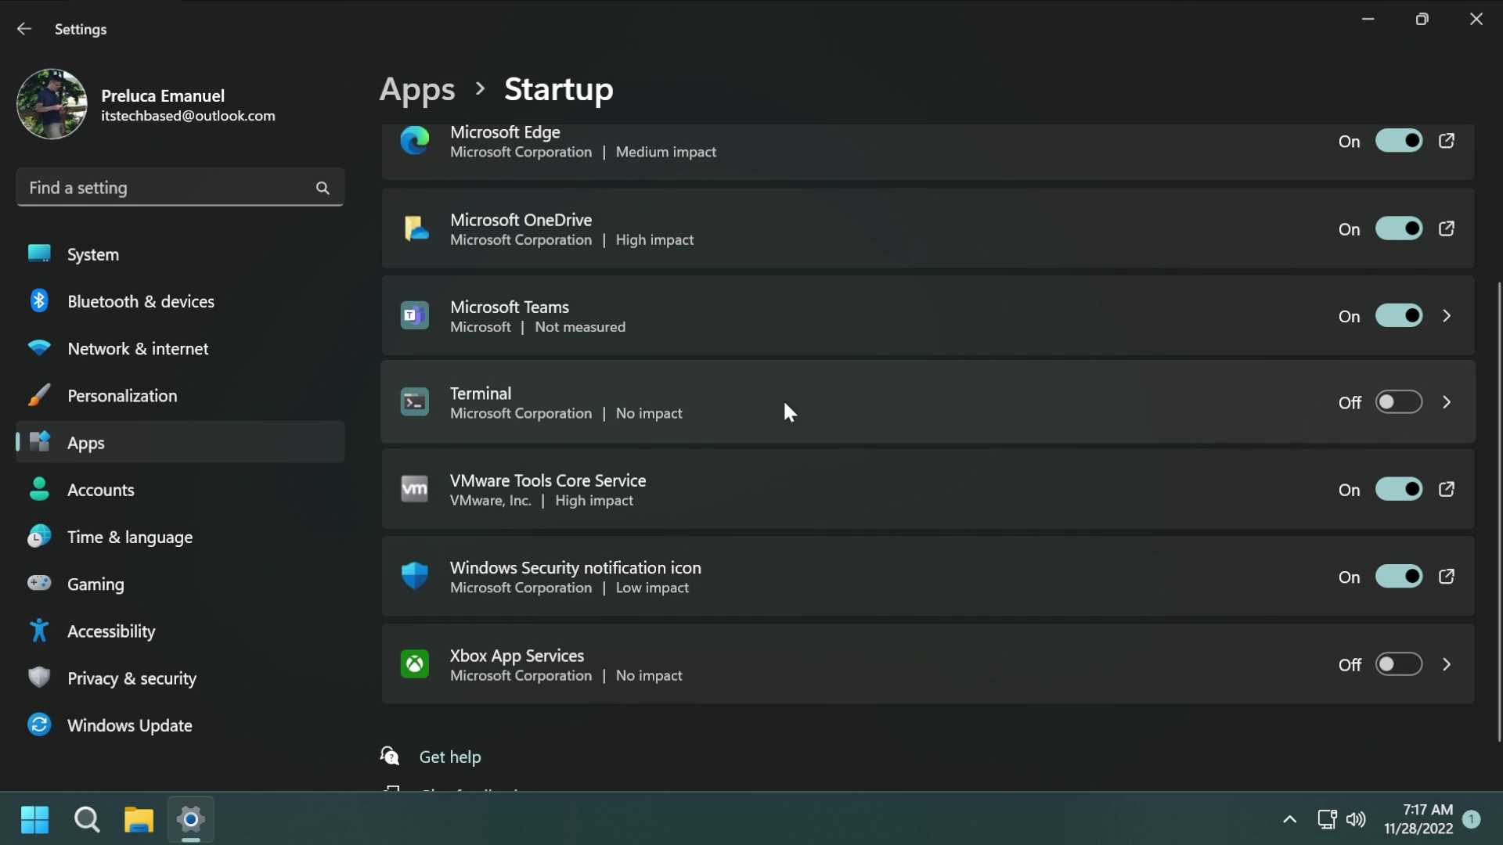
# Step: Open System > About and expand Trade-in or recycle your PC
pyautogui.click(134, 253)
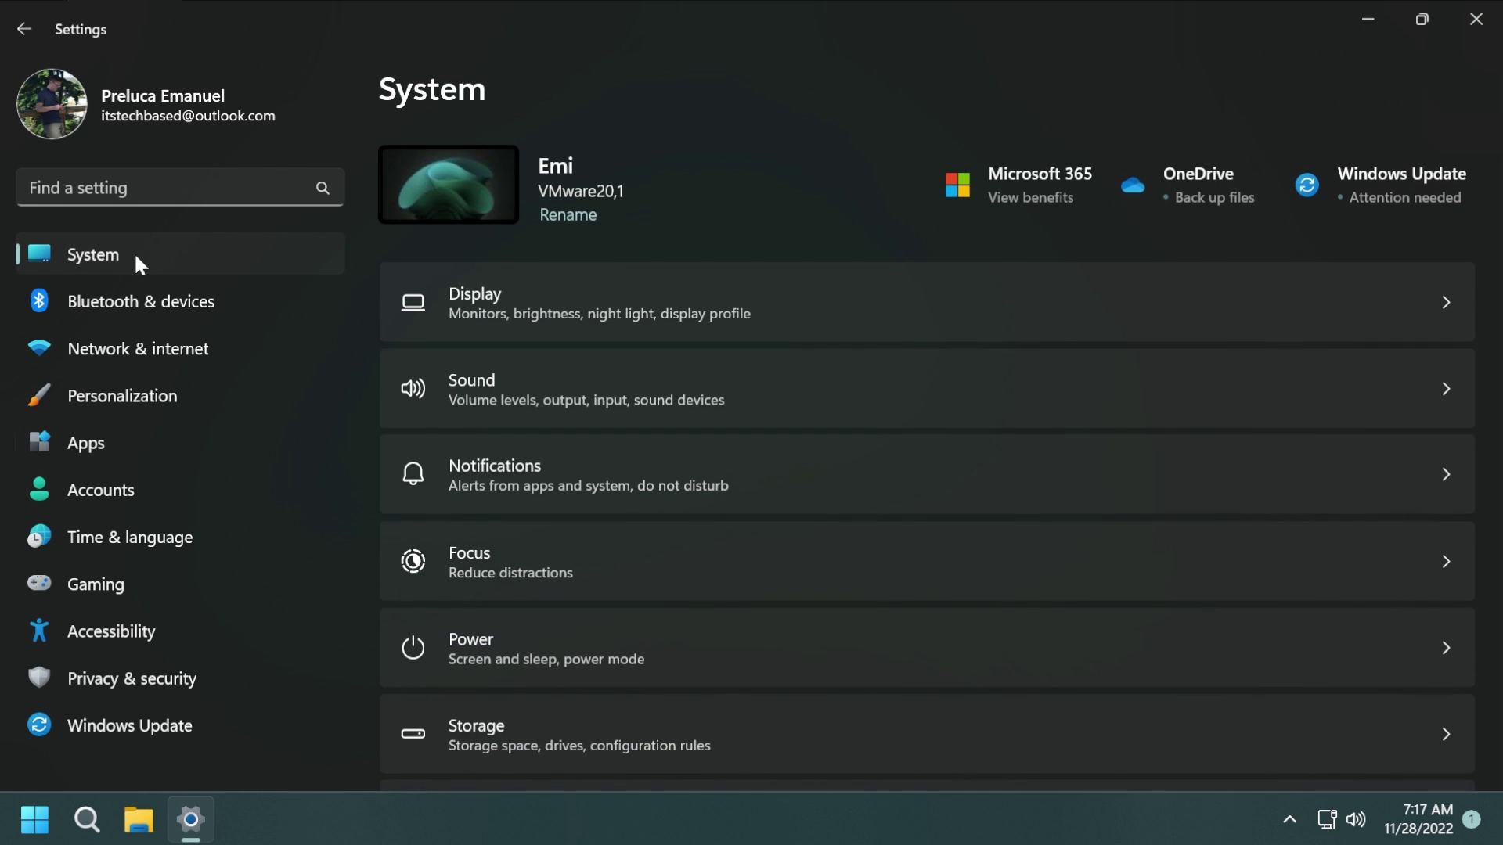
pyautogui.scroll(-5, 572, 430)
pyautogui.scroll(-3, 575, 467)
pyautogui.click(541, 692)
pyautogui.scroll(-5, 649, 348)
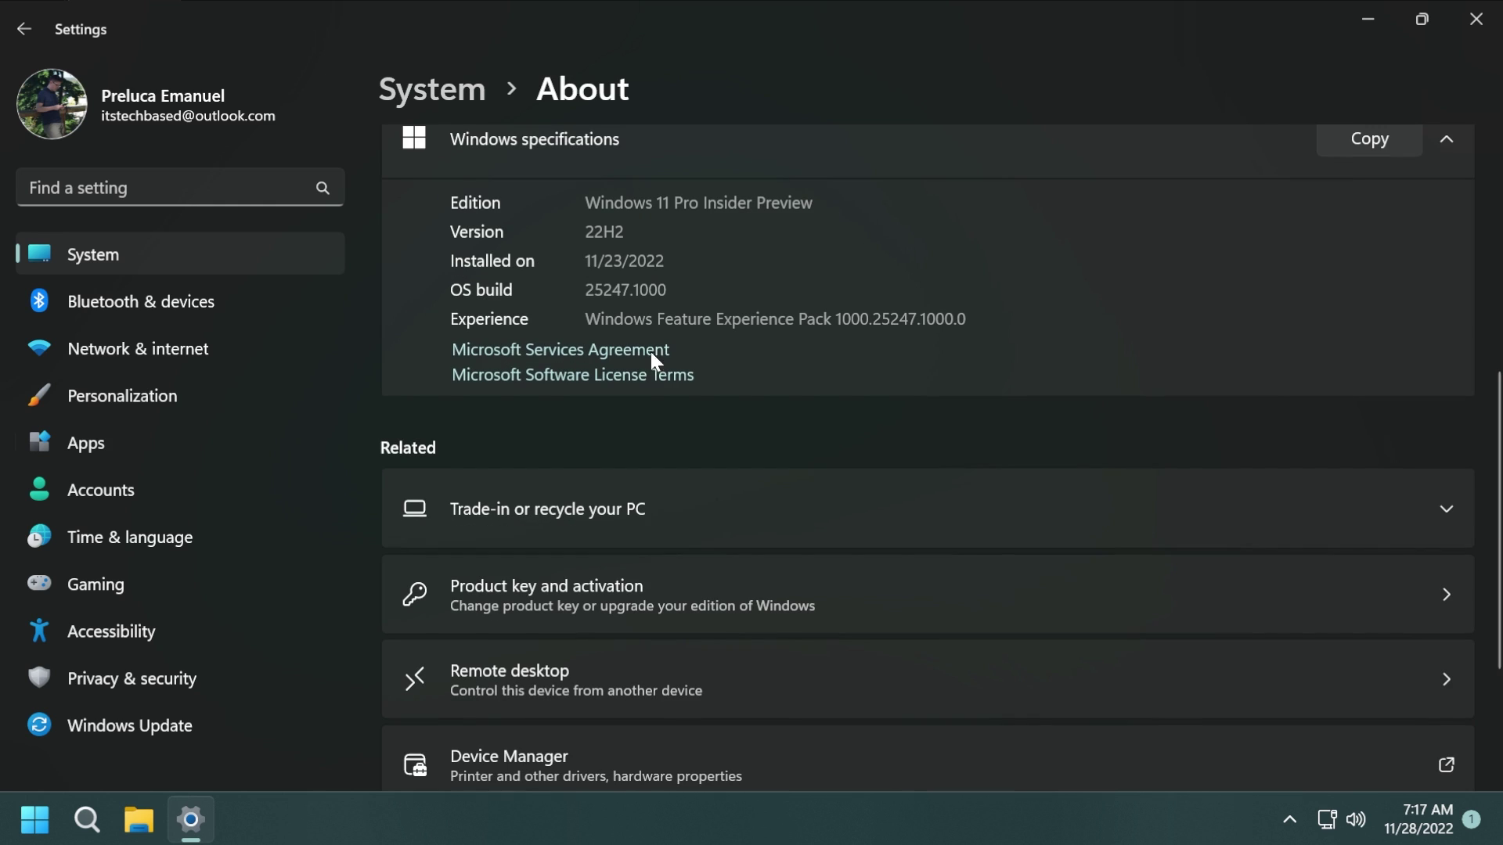
pyautogui.click(607, 512)
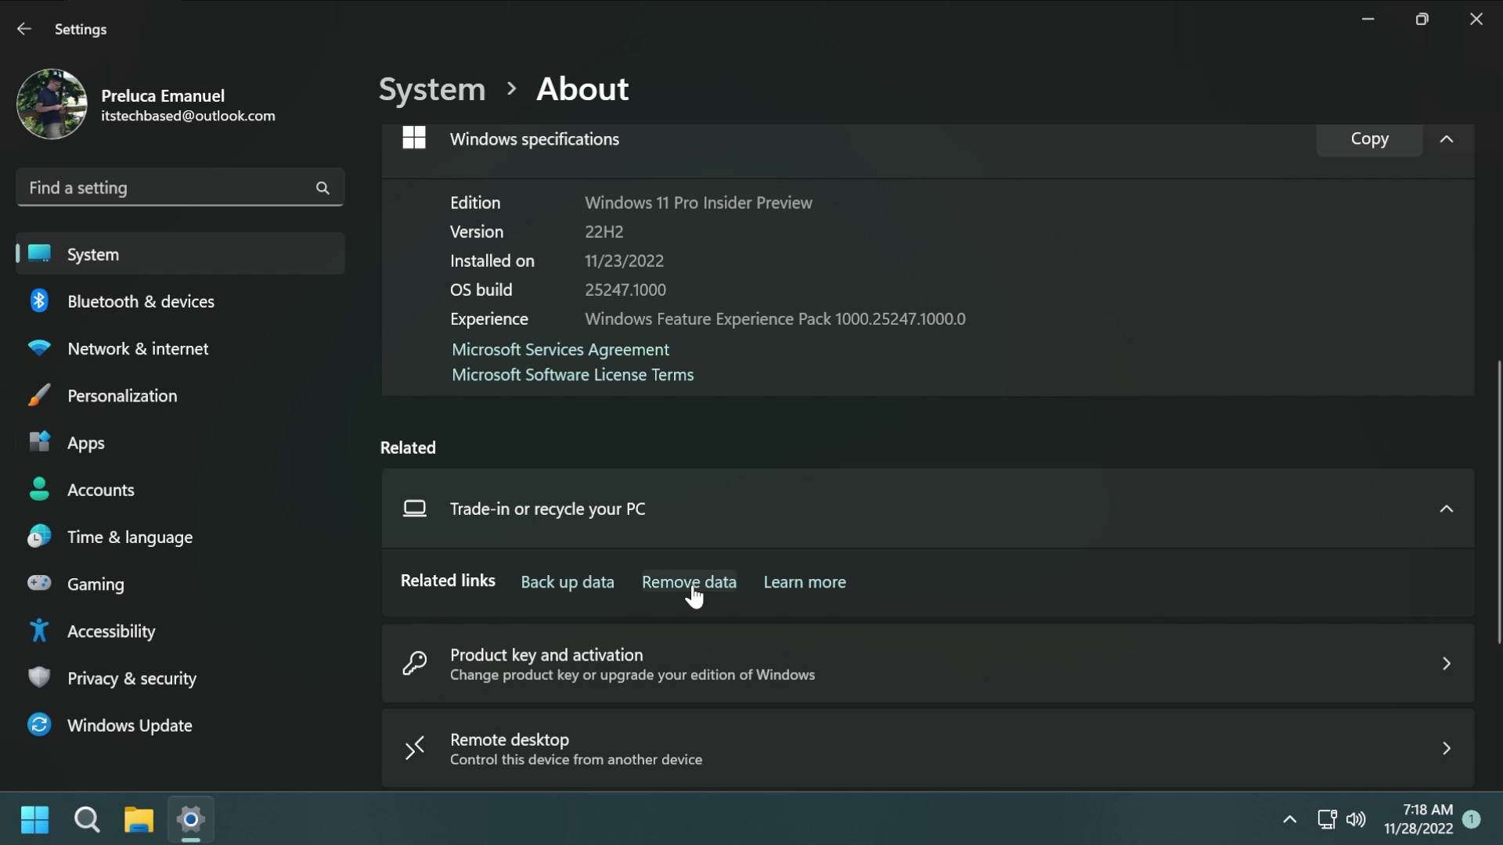
# Step: Try the Back up data and Remove data links, dismissing each app chooser
pyautogui.click(572, 597)
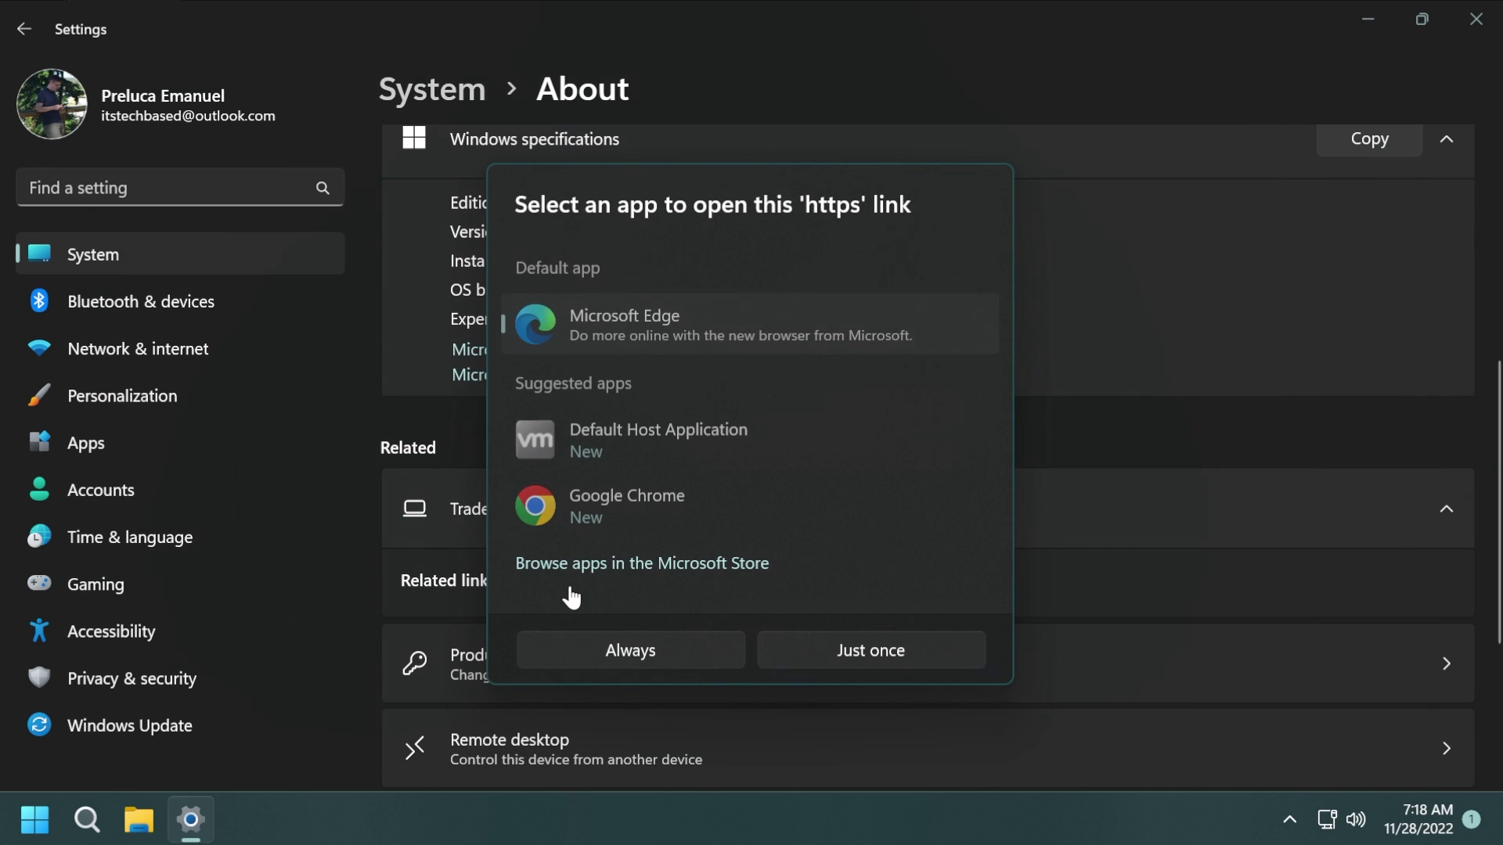
pyautogui.press('Escape')
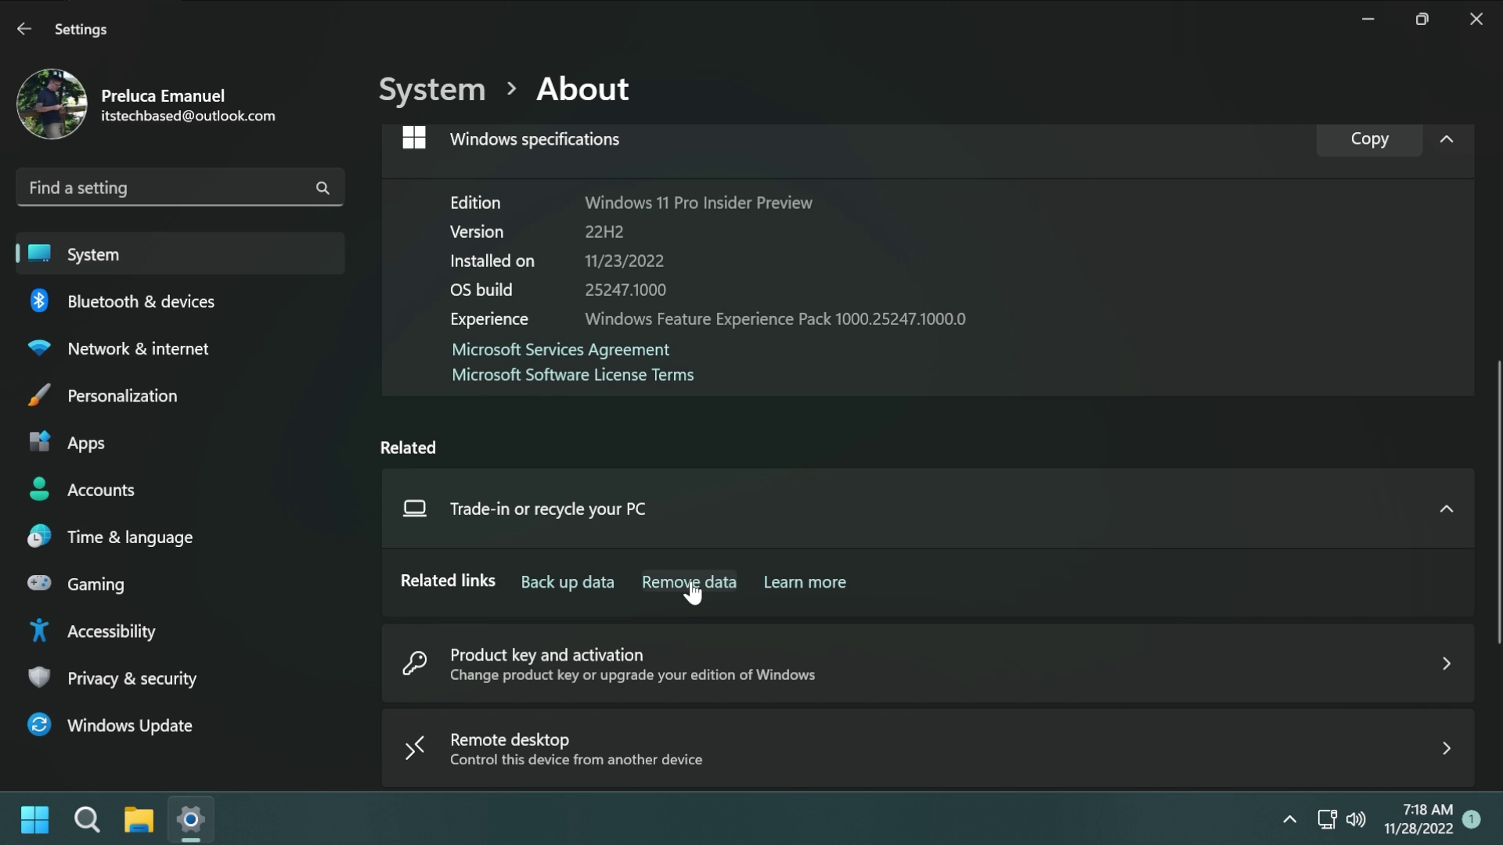
pyautogui.click(691, 590)
pyautogui.click(1110, 505)
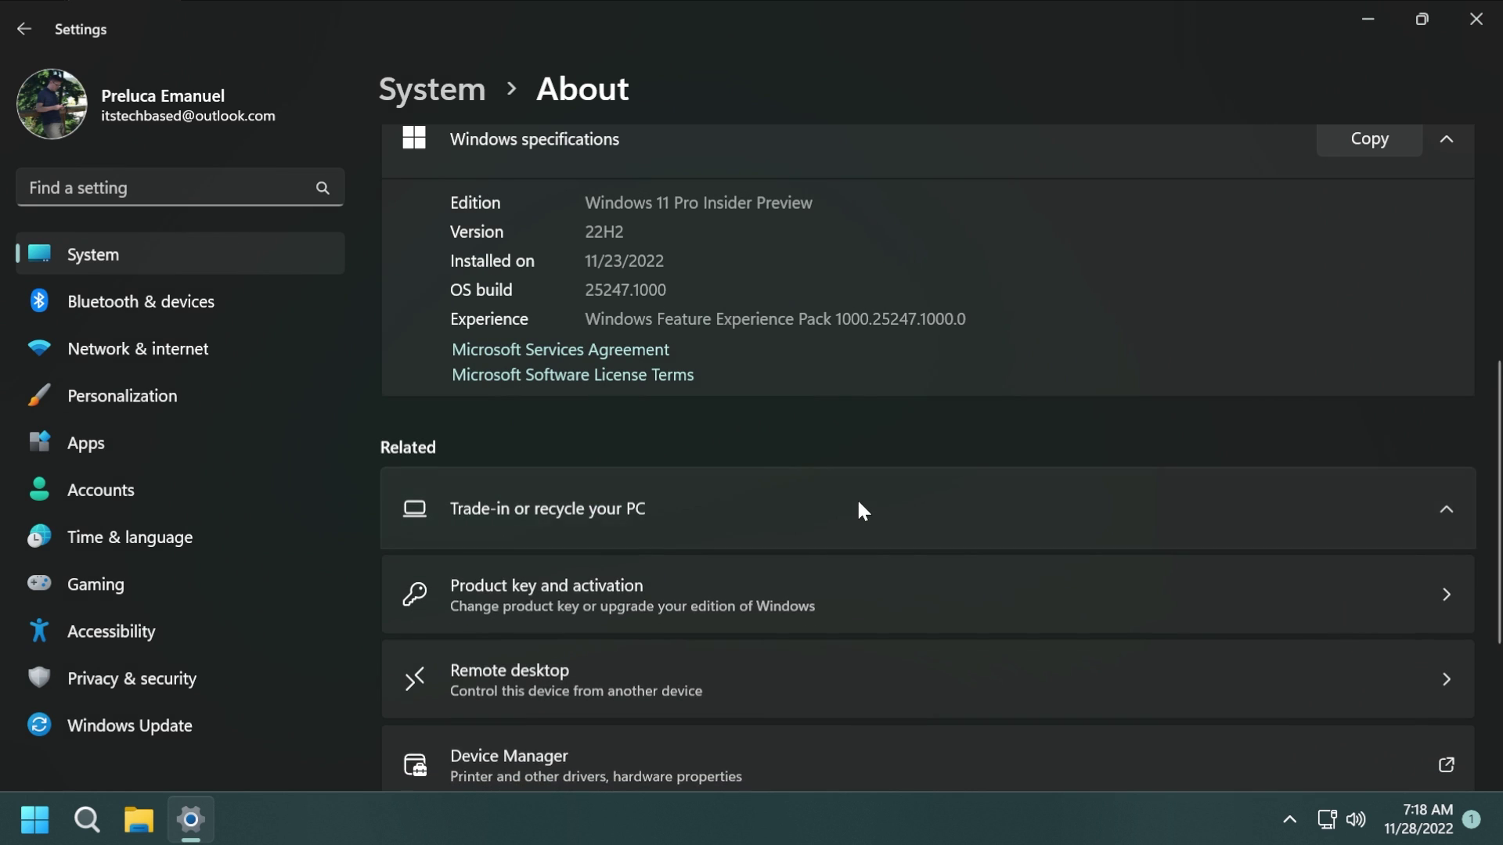
pyautogui.click(821, 582)
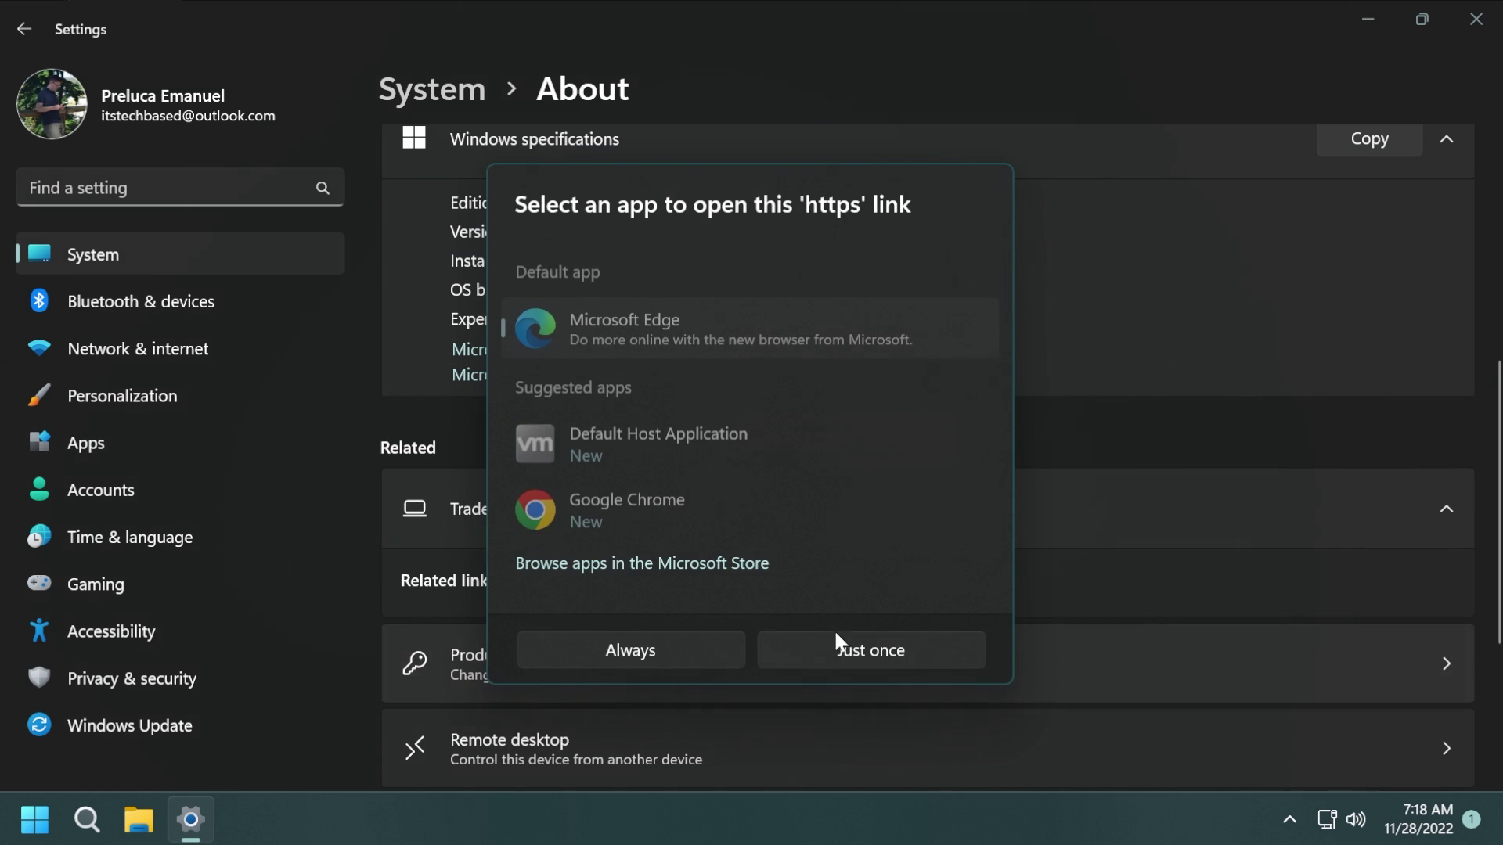
pyautogui.click(837, 639)
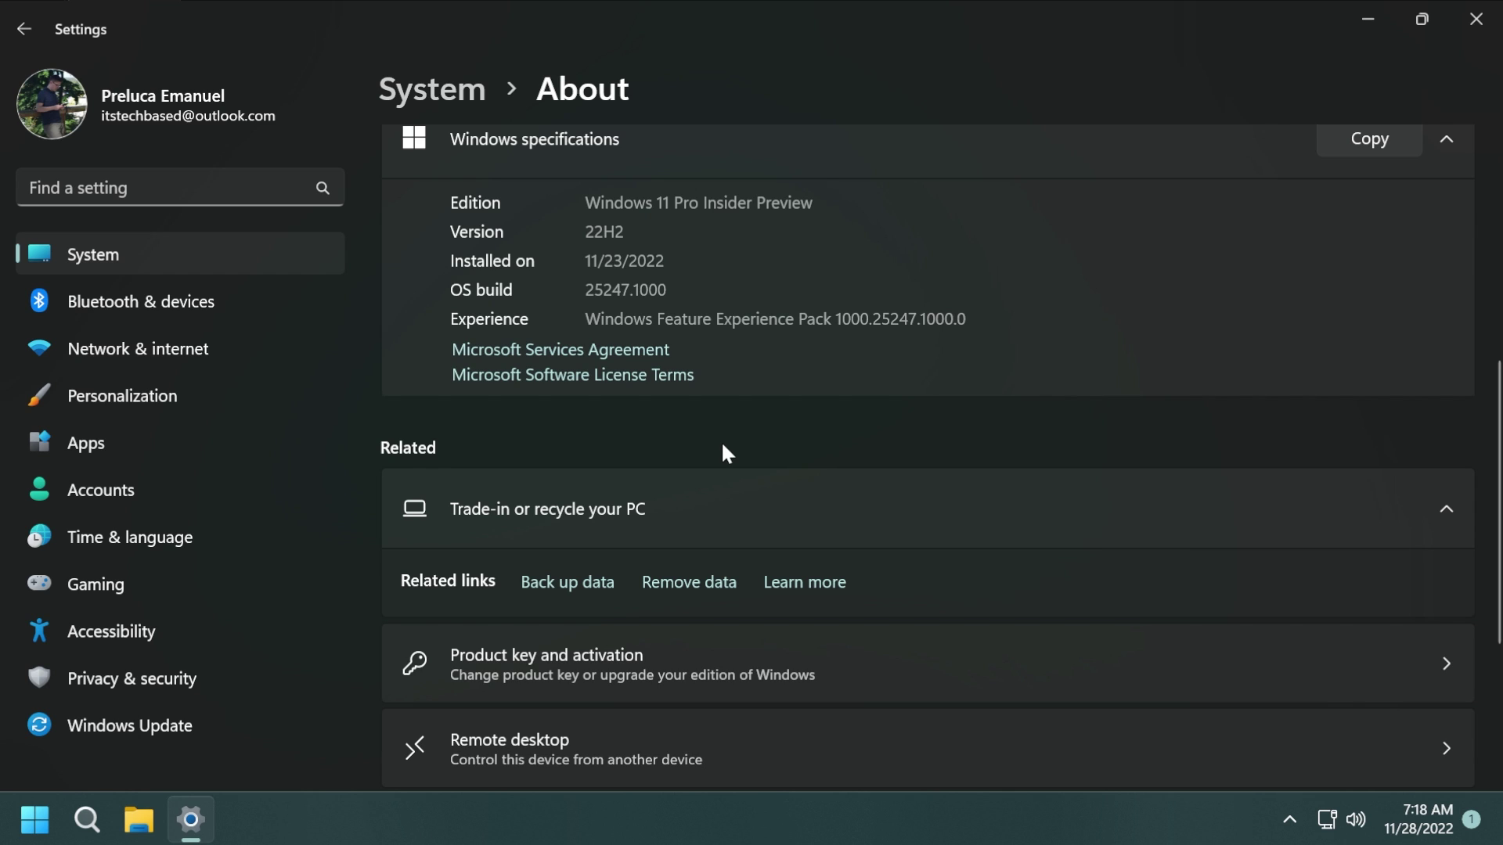
# Step: Search settings for 'reset' and open Reset this PC in Recovery
pyautogui.click(177, 189)
pyautogui.write('rese')
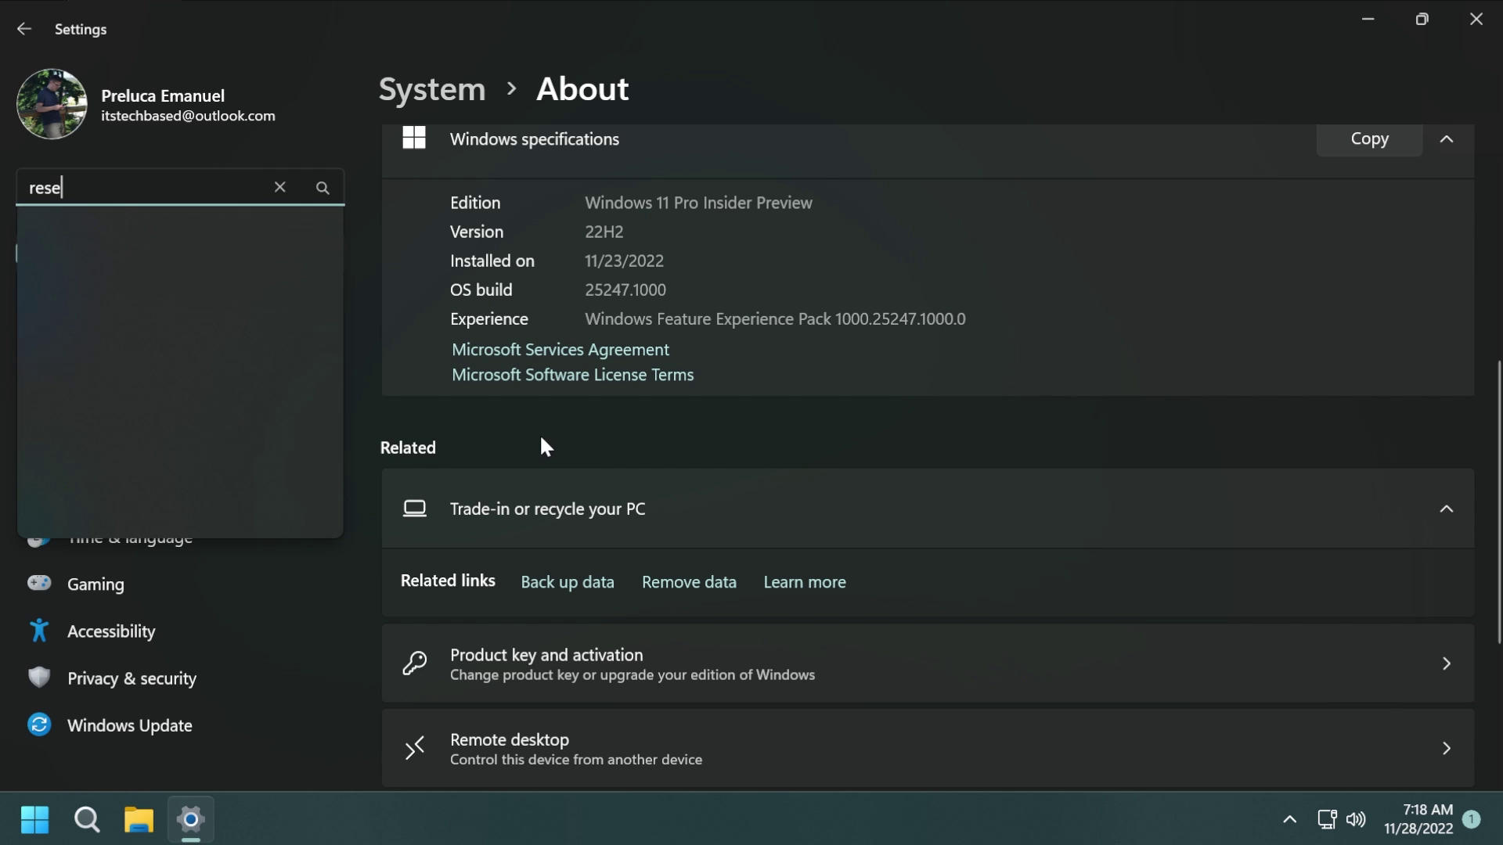
pyautogui.click(133, 240)
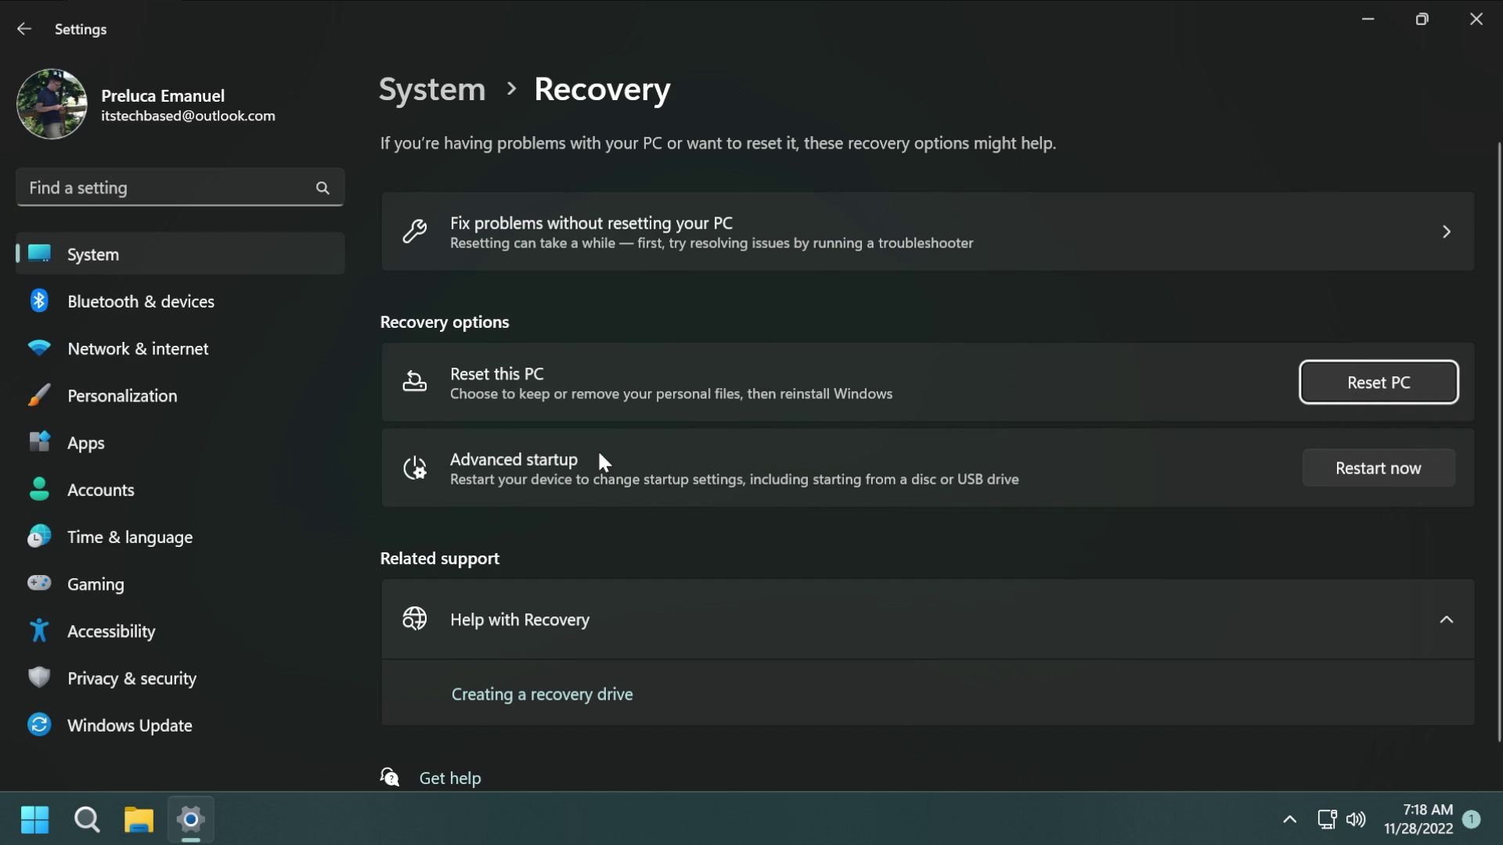